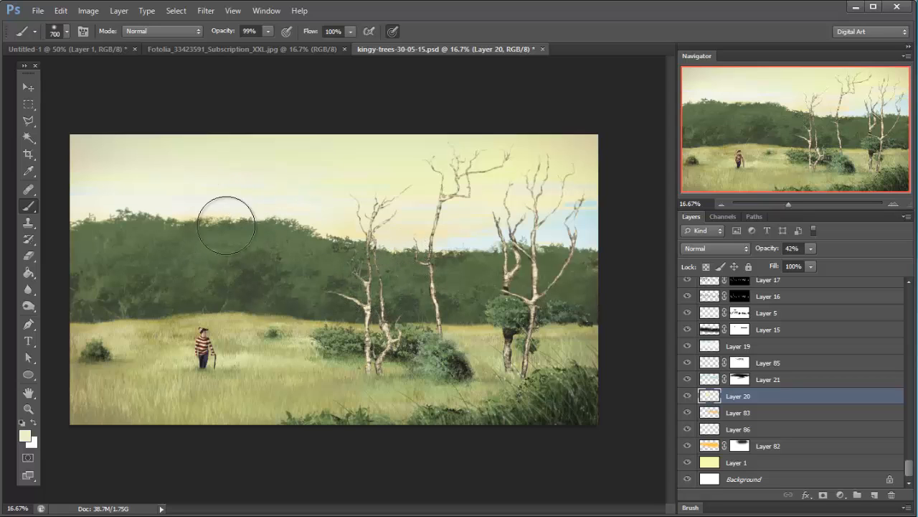
# Try a brush stroke across the sky and hills with a dark green sampled from the treeline, and undo it
pyautogui.click(36, 171)
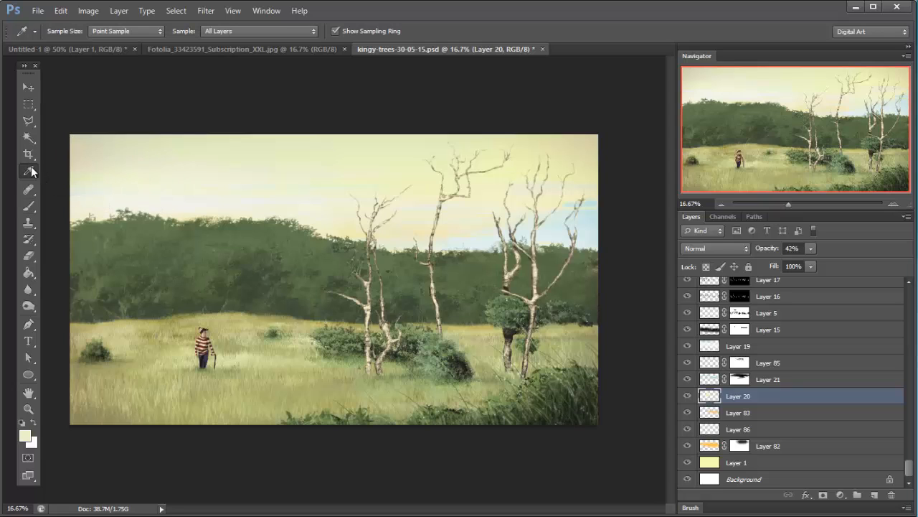
pyautogui.click(309, 245)
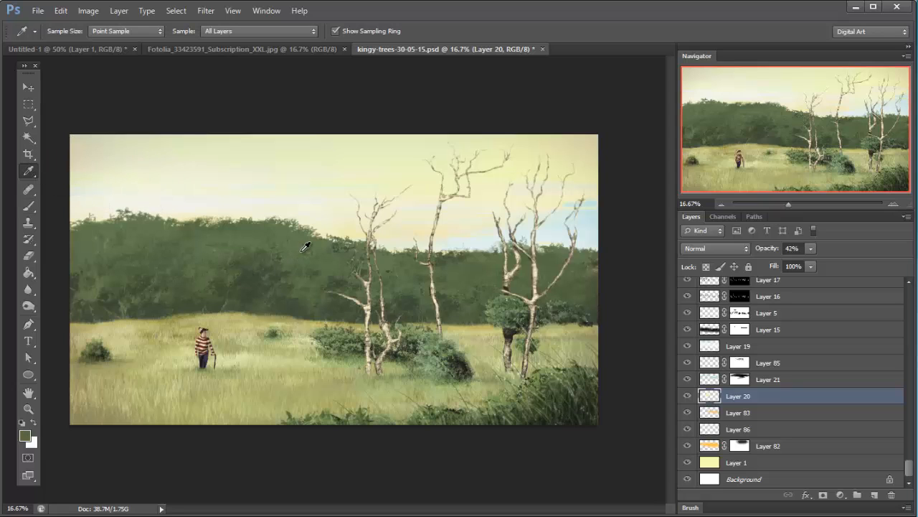
pyautogui.click(30, 206)
pyautogui.moveTo(303, 198)
pyautogui.mouseDown()
pyautogui.moveTo(275, 213)
pyautogui.moveTo(275, 248)
pyautogui.mouseUp()
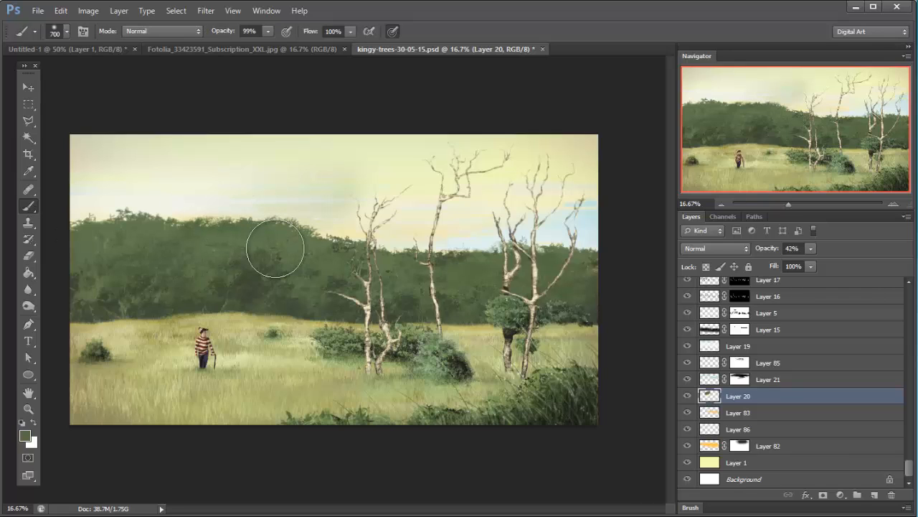
pyautogui.hotkey('ctrl', 'z')
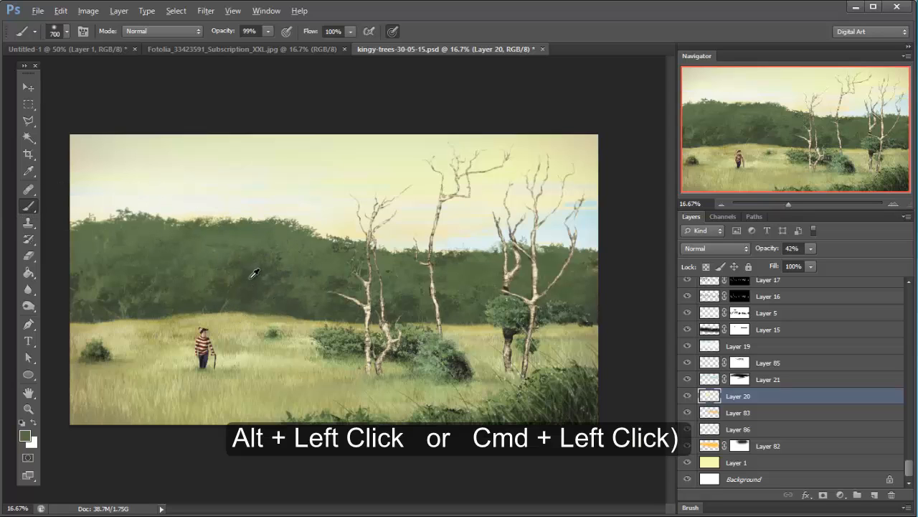
# Sample colours from the sky, grass and trees without leaving the Brush tool, ending on the treeline's dark green
pyautogui.keyDown('alt'); pyautogui.click(295, 241); pyautogui.keyUp('alt')
pyautogui.keyDown('alt'); pyautogui.click(251, 196); pyautogui.keyUp('alt')
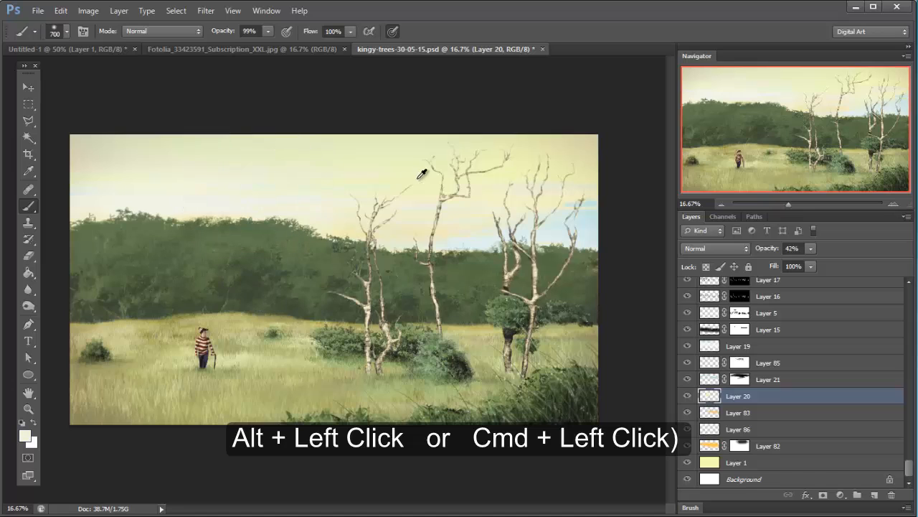
pyautogui.keyDown('alt'); pyautogui.click(450, 223); pyautogui.keyUp('alt')
pyautogui.keyDown('alt'); pyautogui.click(258, 332); pyautogui.keyUp('alt')
pyautogui.keyDown('alt'); pyautogui.click(254, 336); pyautogui.keyUp('alt')
pyautogui.keyDown('alt'); pyautogui.click(175, 270); pyautogui.keyUp('alt')
pyautogui.keyDown('alt'); pyautogui.click(358, 221); pyautogui.keyUp('alt')
pyautogui.keyDown('alt'); pyautogui.click(406, 227); pyautogui.keyUp('alt')
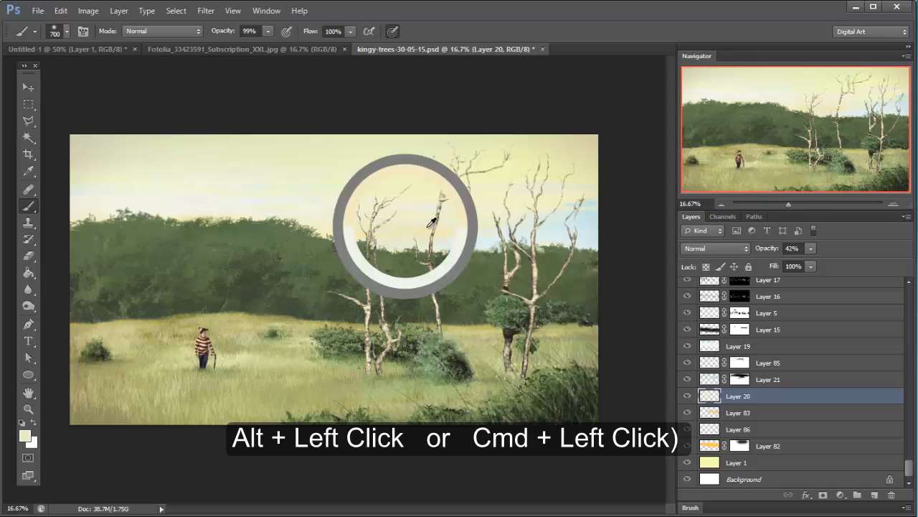
pyautogui.keyDown('alt'); pyautogui.click(467, 284); pyautogui.keyUp('alt')
pyautogui.keyDown('alt'); pyautogui.click(463, 287); pyautogui.keyUp('alt')
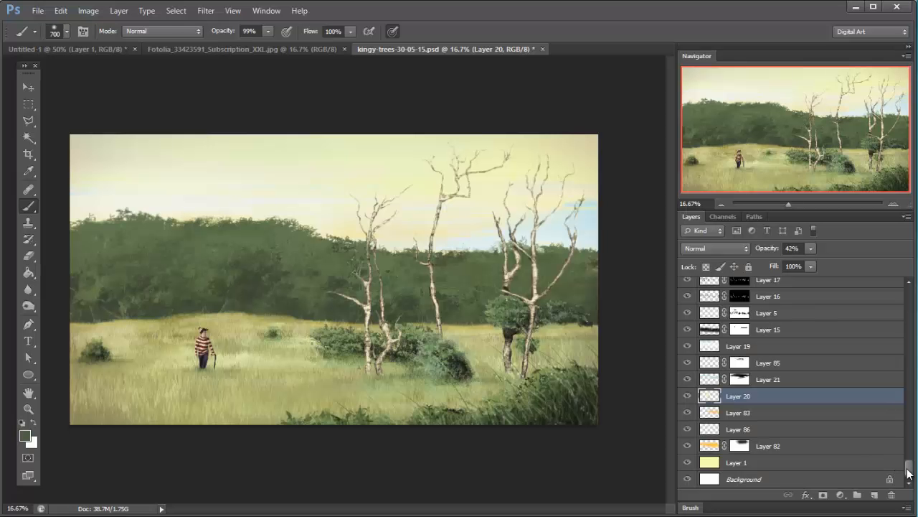
# Add a new layer directly above Layer 96 and paint a large dark green blob on the grass beside the striped figure
pyautogui.moveTo(908, 472); pyautogui.dragTo(909, 291)
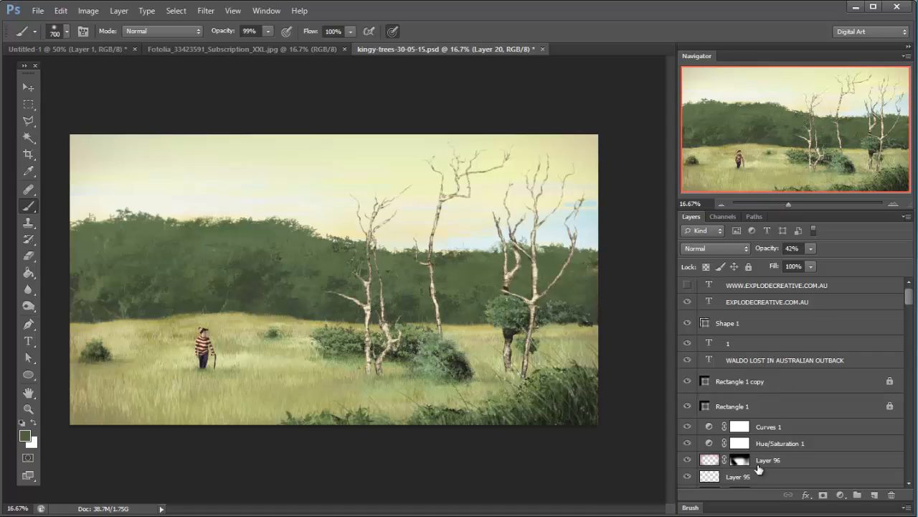
pyautogui.click(795, 464)
pyautogui.click(874, 495)
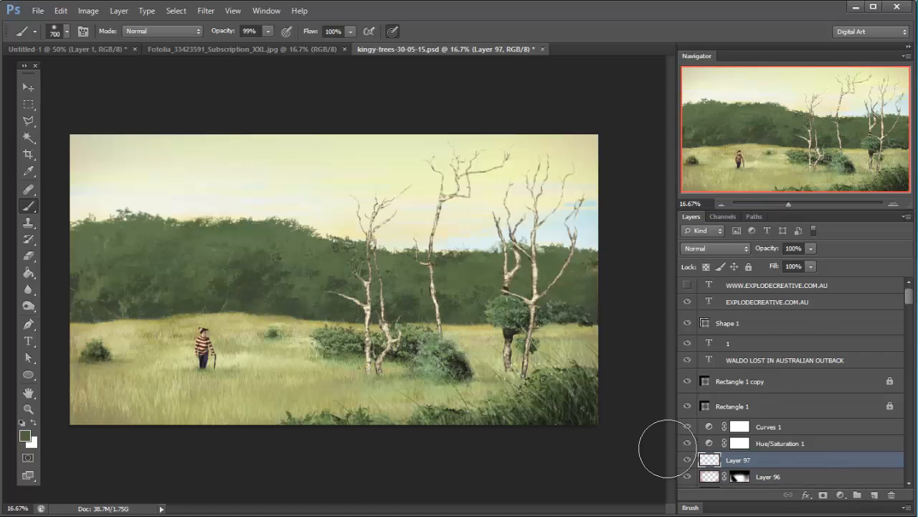
pyautogui.moveTo(293, 330)
pyautogui.mouseDown()
pyautogui.moveTo(262, 336)
pyautogui.moveTo(272, 355)
pyautogui.moveTo(321, 377)
pyautogui.mouseUp()
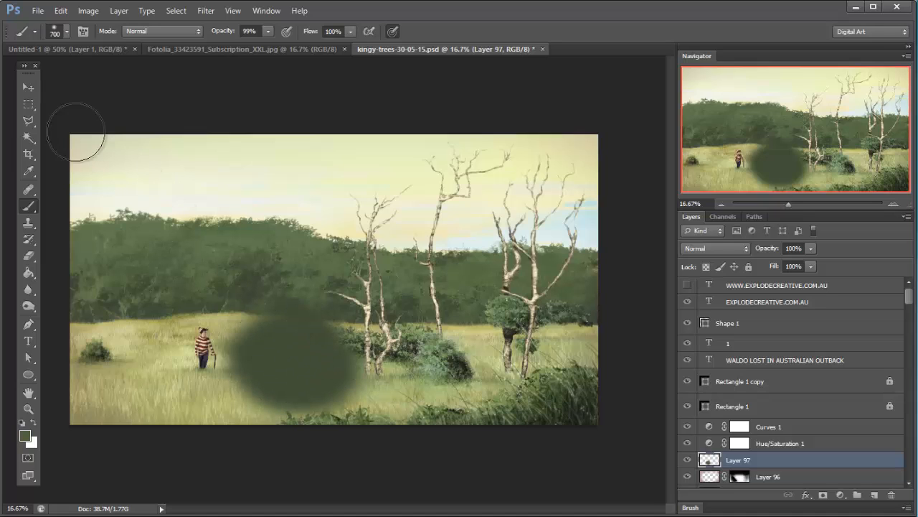
# Move the green blob slightly to the right and look through the layers beneath it in the stack
pyautogui.click(29, 87)
pyautogui.moveTo(287, 366); pyautogui.dragTo(312, 370)
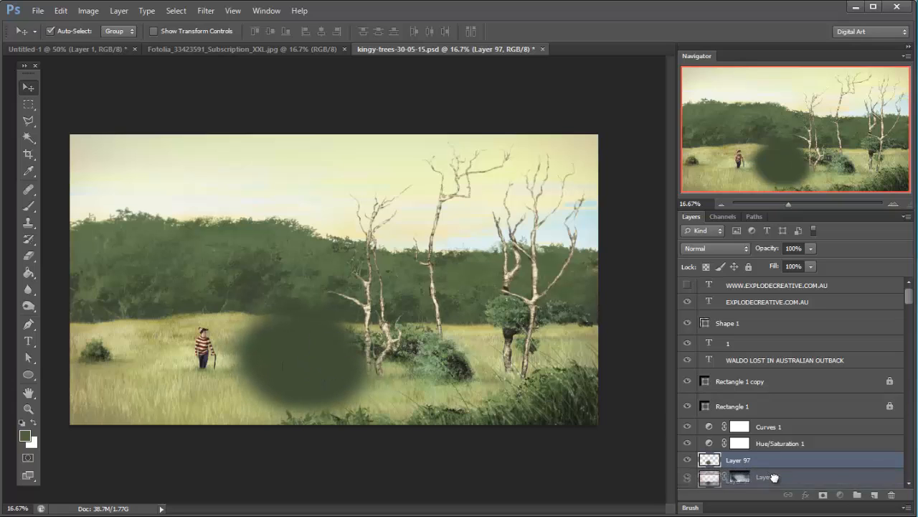
pyautogui.scroll(-3, 770, 464)
pyautogui.moveTo(765, 413); pyautogui.dragTo(788, 297)
pyautogui.moveTo(911, 311)
pyautogui.mouseDown()
pyautogui.moveTo(913, 385)
pyautogui.moveTo(899, 356)
pyautogui.moveTo(896, 303)
pyautogui.mouseUp()
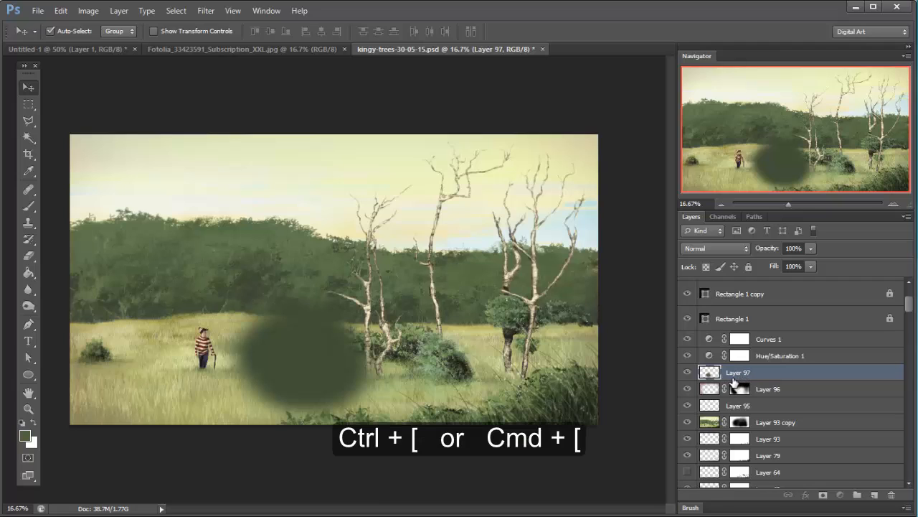
# Lower Layer 97 through the layer stack one level at a time until it sits below Layer 53
pyautogui.hotkey('ctrl', '[')
pyautogui.hotkey('ctrl', '[')
pyautogui.hotkey('ctrl', '[')
pyautogui.hotkey('ctrl', '[')
pyautogui.hotkey('ctrl', '[')
pyautogui.hotkey('ctrl', '[')
pyautogui.hotkey('ctrl', '[')
pyautogui.hotkey('ctrl', '[')
pyautogui.hotkey('ctrl', '[')
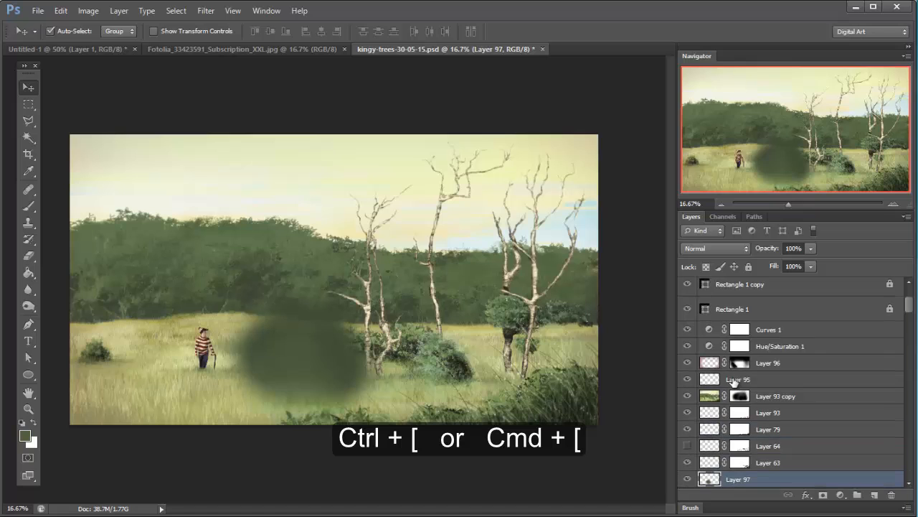
pyautogui.hotkey('ctrl', '[')
pyautogui.hotkey('ctrl', '[')
pyautogui.hotkey('ctrl', '[')
pyautogui.hotkey('ctrl', '[')
pyautogui.hotkey('ctrl', '[')
pyautogui.hotkey('ctrl', '[')
pyautogui.hotkey('ctrl', '[')
pyautogui.hotkey('ctrl', '[')
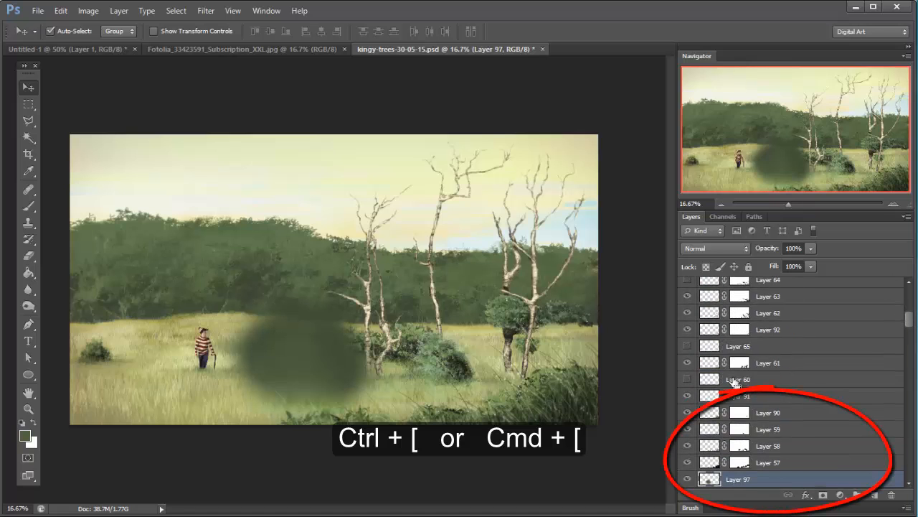
pyautogui.hotkey('ctrl', '[')
pyautogui.hotkey('ctrl', '[')
pyautogui.hotkey('ctrl', '[')
pyautogui.hotkey('ctrl', '[')
pyautogui.hotkey('ctrl', '[')
pyautogui.hotkey('ctrl', '[')
pyautogui.hotkey('ctrl', '[')
pyautogui.hotkey('ctrl', '[')
pyautogui.hotkey('ctrl', '[')
pyautogui.hotkey('ctrl', '[')
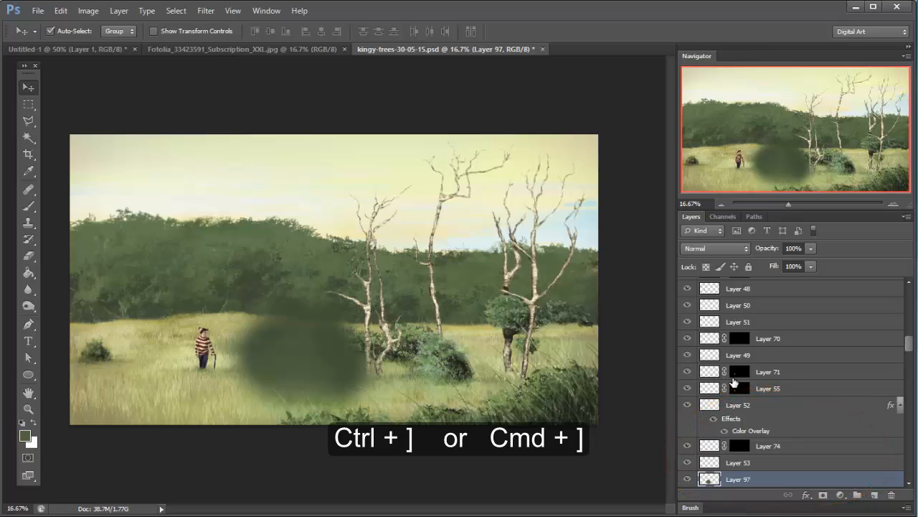
# Raise Layer 97 one level at a time until it sits above Layer 69
pyautogui.hotkey('ctrl', ']')
pyautogui.hotkey('ctrl', ']')
pyautogui.hotkey('ctrl', ']')
pyautogui.hotkey('ctrl', ']')
pyautogui.hotkey('ctrl', ']')
pyautogui.hotkey('ctrl', ']')
pyautogui.hotkey('ctrl', ']')
pyautogui.hotkey('ctrl', ']')
pyautogui.hotkey('ctrl', ']')
pyautogui.hotkey('ctrl', ']')
pyautogui.hotkey('ctrl', ']')
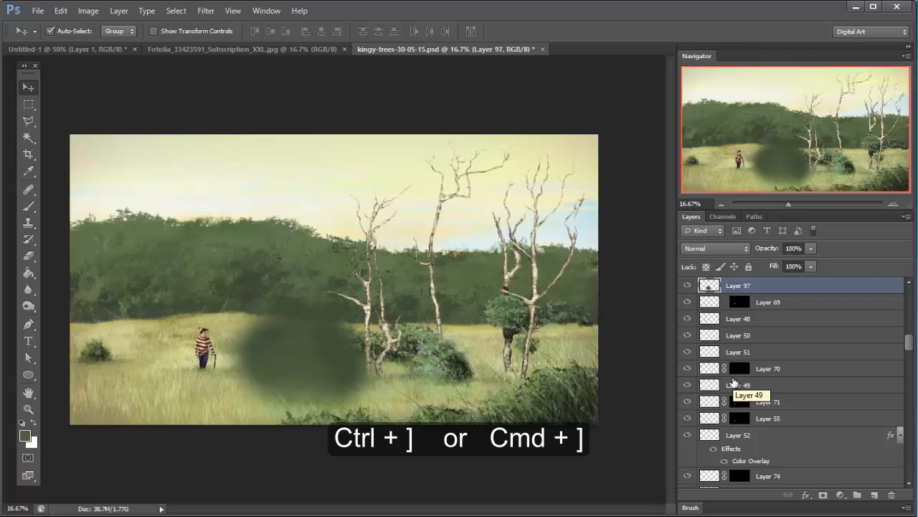
# Lower Layer 97 step by step until it sits directly below Layer 32
pyautogui.hotkey('ctrl', '[')
pyautogui.hotkey('ctrl', '[')
pyautogui.hotkey('ctrl', '[')
pyautogui.hotkey('ctrl', '[')
pyautogui.hotkey('ctrl', '[')
pyautogui.hotkey('ctrl', '[')
pyautogui.hotkey('ctrl', '[')
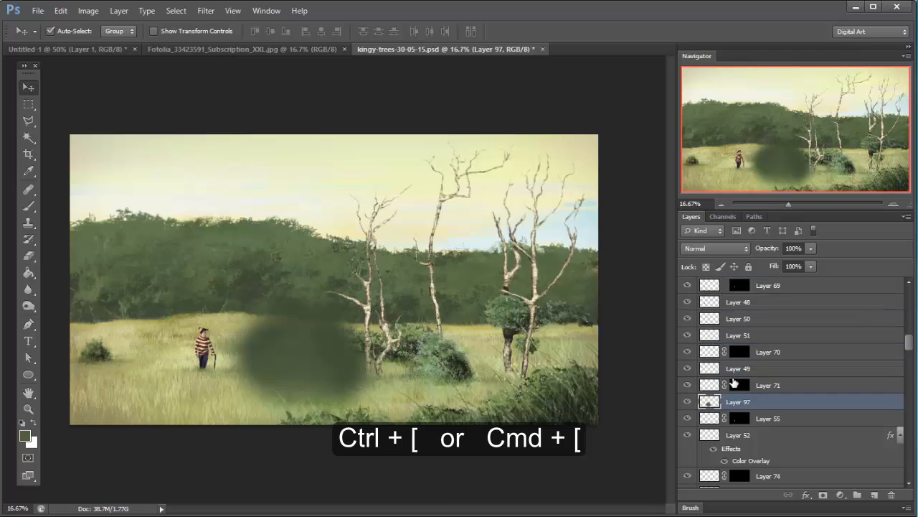
pyautogui.hotkey('ctrl', '[')
pyautogui.hotkey('ctrl', '[')
pyautogui.hotkey('ctrl', '[')
pyautogui.hotkey('ctrl', '[')
pyautogui.hotkey('ctrl', '[')
pyautogui.hotkey('ctrl', '[')
pyautogui.hotkey('ctrl', '[')
pyautogui.hotkey('ctrl', '[')
pyautogui.hotkey('ctrl', '[')
pyautogui.hotkey('ctrl', '[')
pyautogui.hotkey('ctrl', '[')
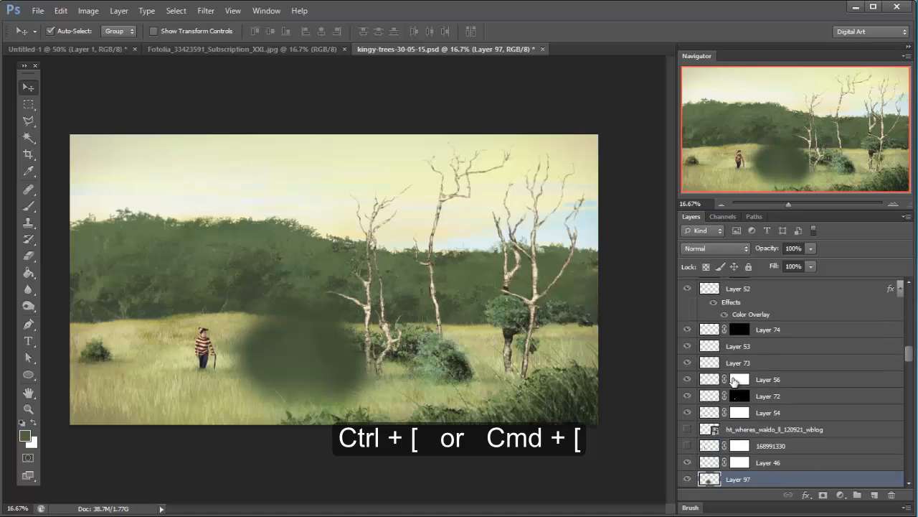
pyautogui.hotkey('ctrl', '[')
pyautogui.hotkey('ctrl', '[')
pyautogui.hotkey('ctrl', '[')
pyautogui.hotkey('ctrl', '[')
pyautogui.hotkey('ctrl', '[')
pyautogui.hotkey('ctrl', '[')
pyautogui.hotkey('ctrl', '[')
pyautogui.hotkey('ctrl', '[')
pyautogui.hotkey('ctrl', '[')
pyautogui.hotkey('ctrl', '[')
pyautogui.hotkey('ctrl', '[')
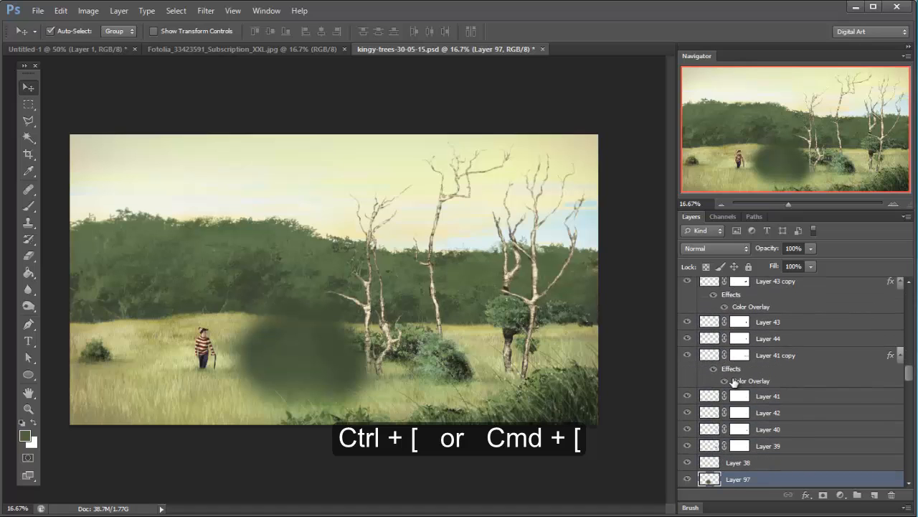
pyautogui.hotkey('ctrl', '[')
pyautogui.hotkey('ctrl', '[')
pyautogui.hotkey('ctrl', '[')
pyautogui.hotkey('ctrl', '[')
pyautogui.hotkey('ctrl', '[')
pyautogui.hotkey('ctrl', '[')
pyautogui.hotkey('ctrl', '[')
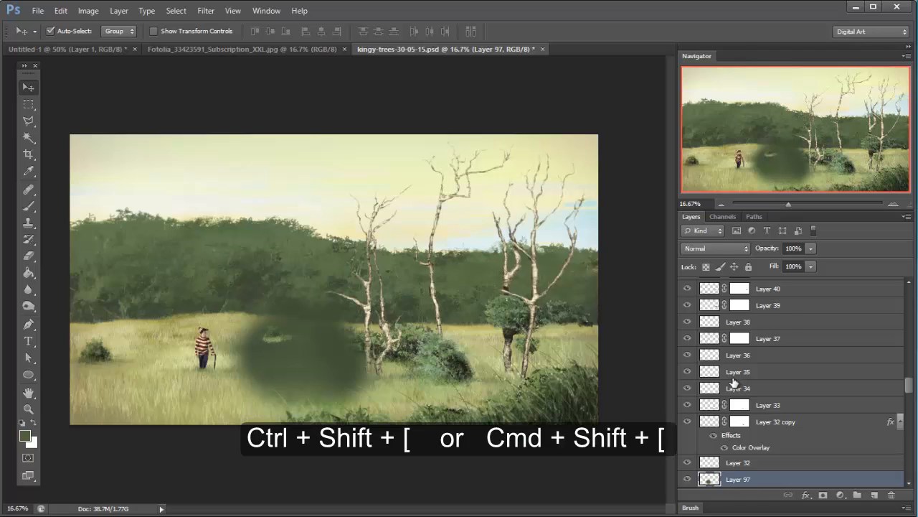
# Send Layer 97 to the back, just above Background, and raise it step by step to directly below Layer 6
pyautogui.hotkey('ctrl', 'shift', '[')
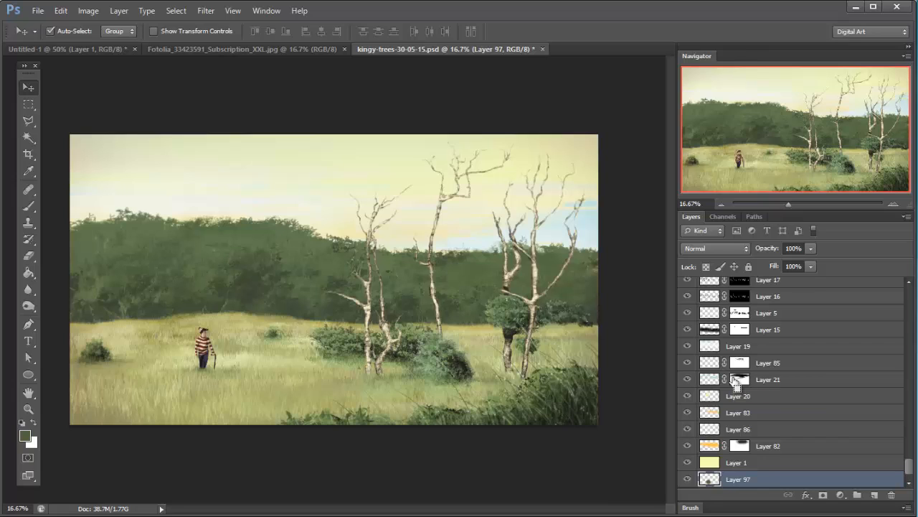
pyautogui.hotkey('ctrl', ']')
pyautogui.hotkey('ctrl', ']')
pyautogui.hotkey('ctrl', ']')
pyautogui.hotkey('ctrl', ']')
pyautogui.hotkey('ctrl', ']')
pyautogui.hotkey('ctrl', ']')
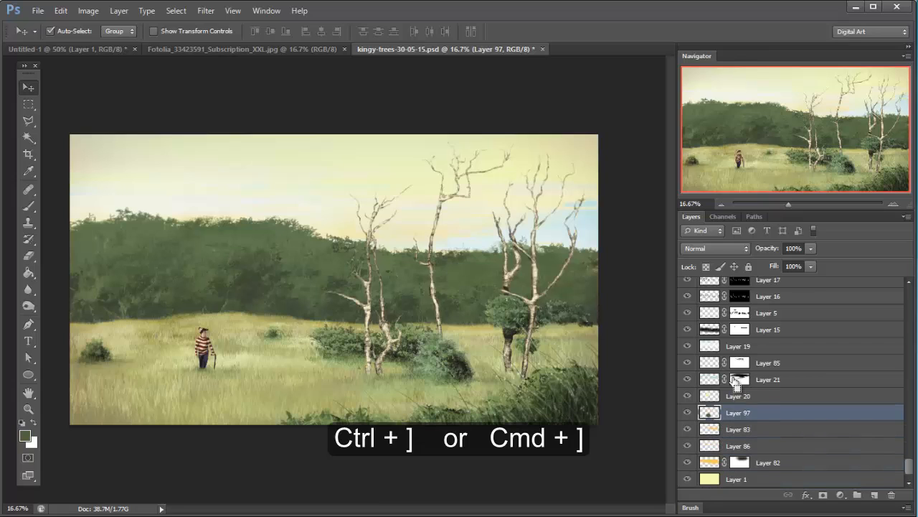
pyautogui.hotkey('ctrl', ']')
pyautogui.hotkey('ctrl', ']')
pyautogui.hotkey('ctrl', ']')
pyautogui.hotkey('ctrl', ']')
pyautogui.hotkey('ctrl', ']')
pyautogui.hotkey('ctrl', ']')
pyautogui.hotkey('ctrl', ']')
pyautogui.hotkey('ctrl', ']')
pyautogui.hotkey('ctrl', ']')
pyautogui.hotkey('ctrl', ']')
pyautogui.hotkey('ctrl', ']')
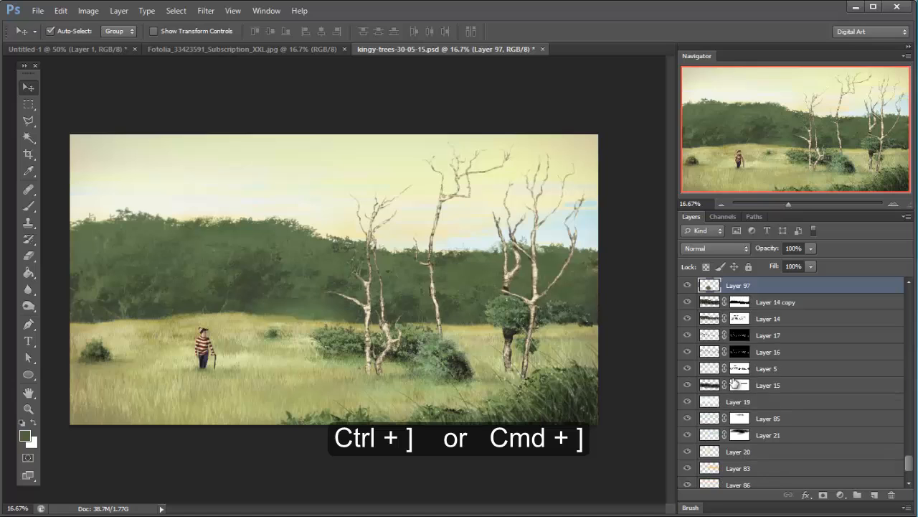
pyautogui.hotkey('ctrl', ']')
pyautogui.hotkey('ctrl', ']')
pyautogui.hotkey('ctrl', ']')
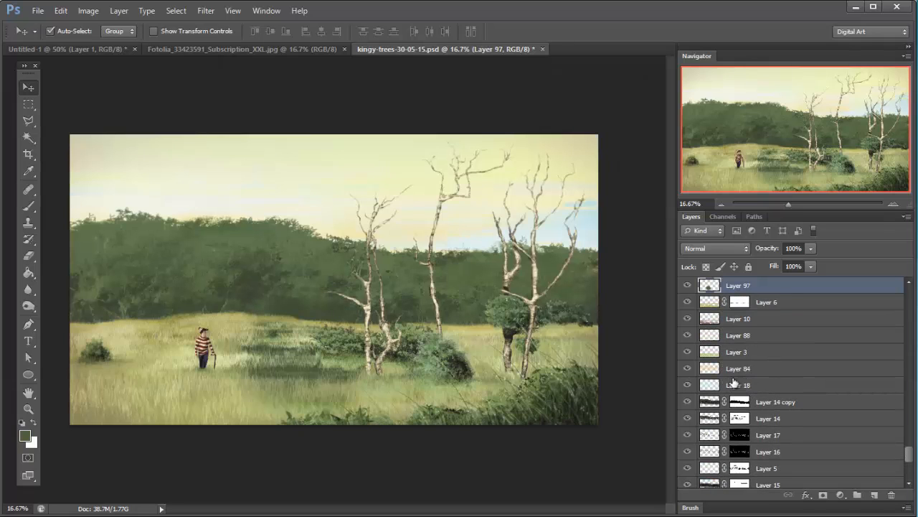
pyautogui.hotkey('ctrl', '[')
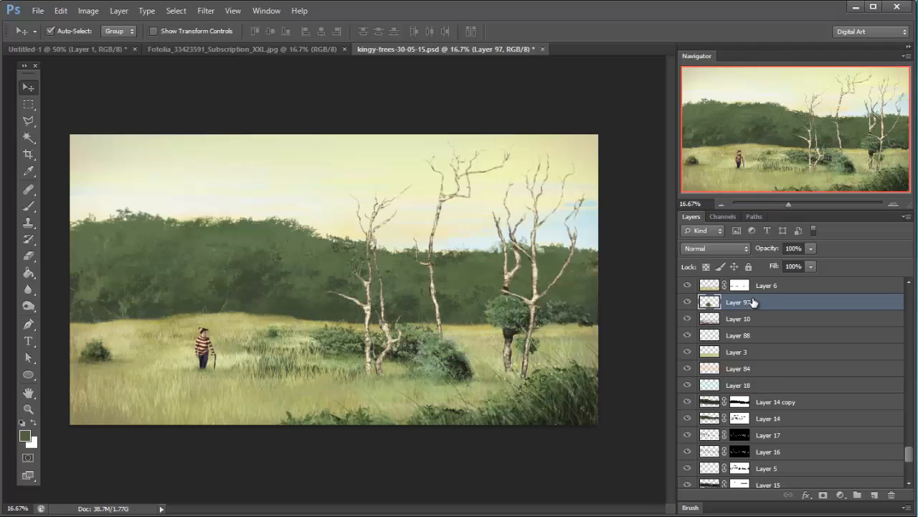
pyautogui.moveTo(754, 304); pyautogui.dragTo(780, 302)
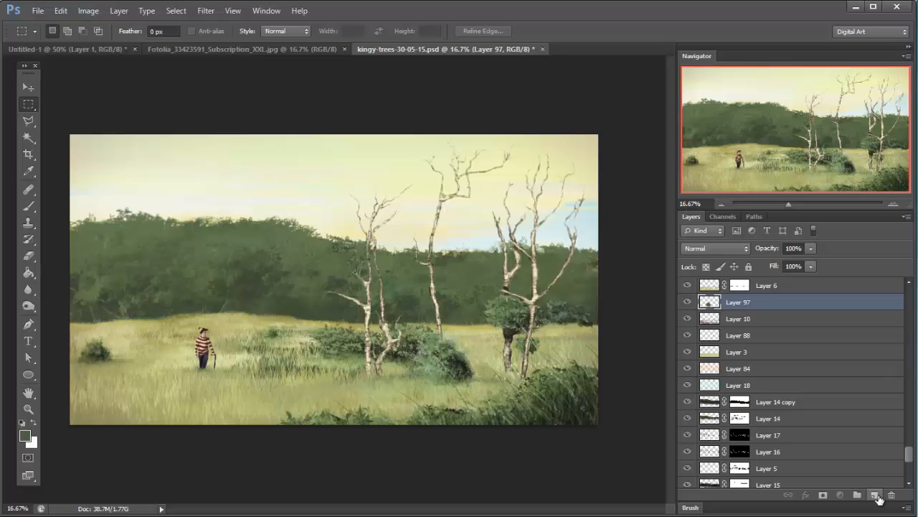
# Add a new empty layer directly above Layer 95
pyautogui.moveTo(909, 457); pyautogui.dragTo(909, 295)
pyautogui.scroll(-2, 865, 362)
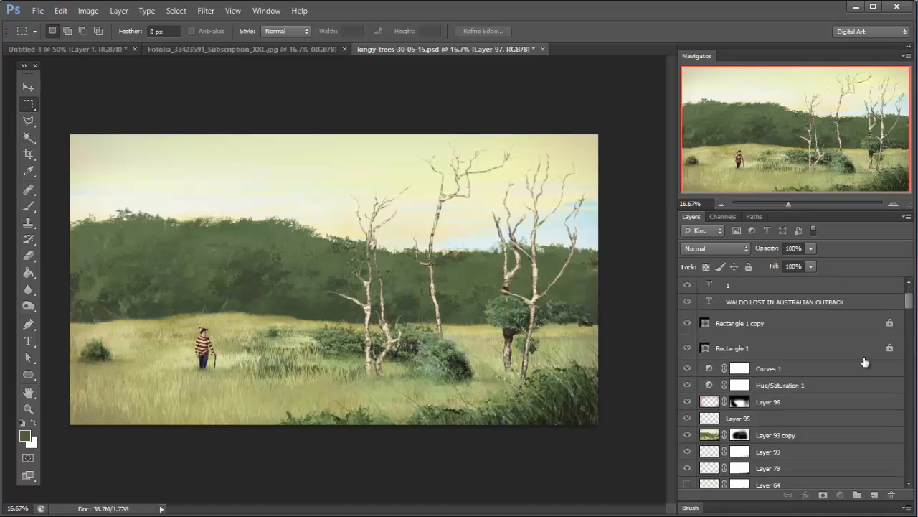
pyautogui.click(776, 421)
pyautogui.click(875, 495)
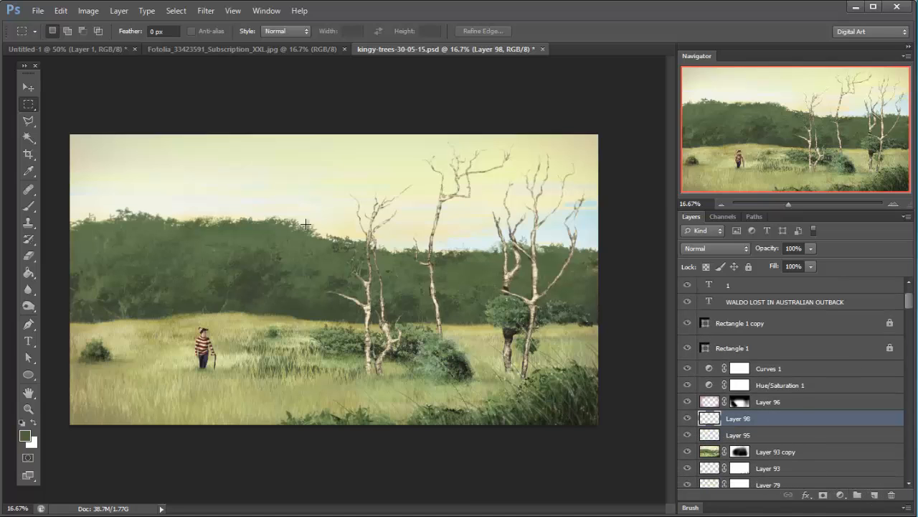
# Paint dark green into the upper-left corner of a large rectangular selection over the middle of the landscape, and clear the selection
pyautogui.moveTo(237, 198); pyautogui.dragTo(544, 402)
pyautogui.press('b')
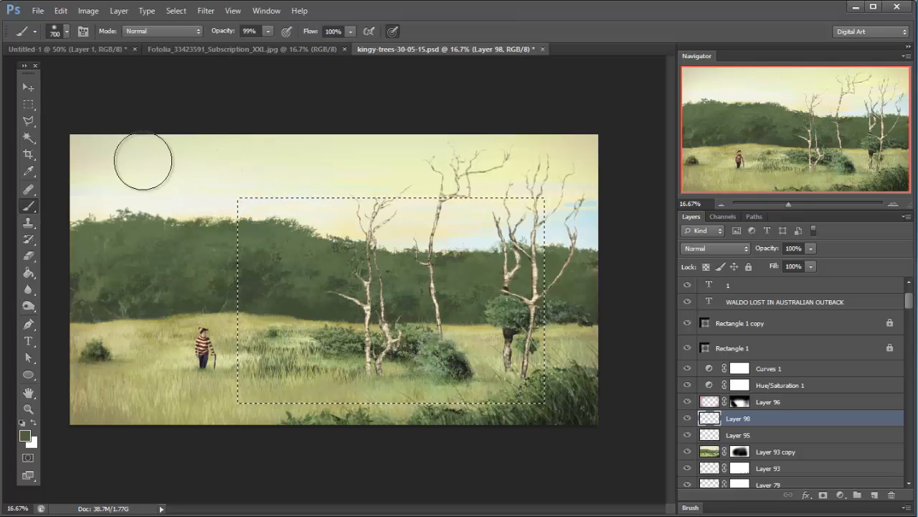
pyautogui.moveTo(248, 143); pyautogui.dragTo(231, 171)
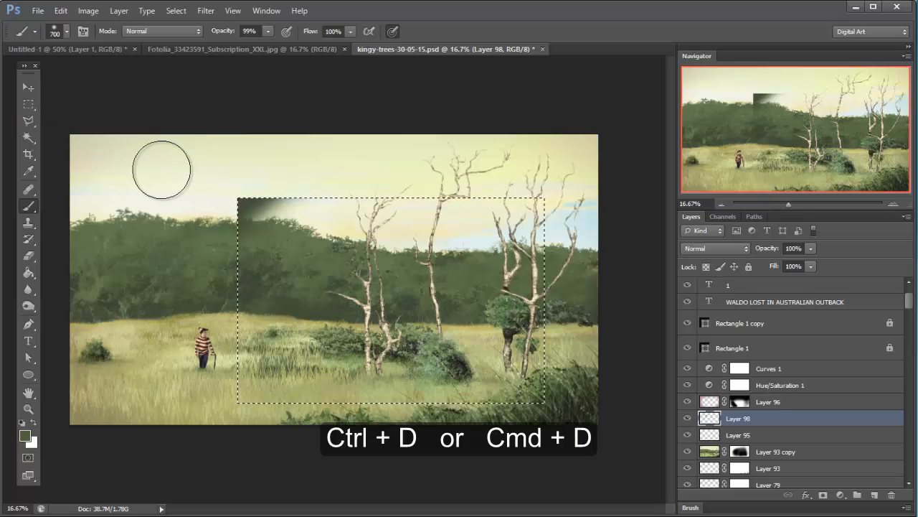
pyautogui.hotkey('ctrl', 'd')
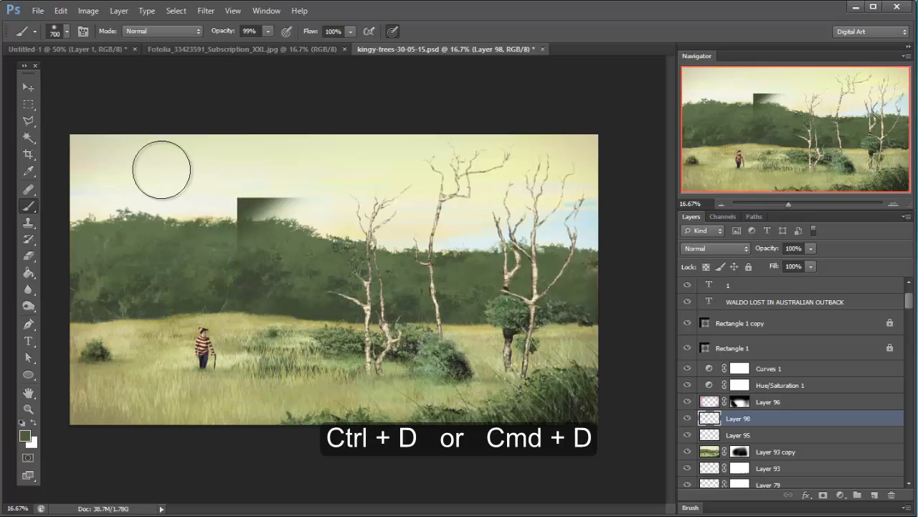
# Paint a broad dark green stroke freely across the sky and trees without a selection, and undo it
pyautogui.moveTo(408, 181)
pyautogui.mouseDown()
pyautogui.moveTo(300, 179)
pyautogui.moveTo(215, 153)
pyautogui.moveTo(290, 237)
pyautogui.moveTo(526, 227)
pyautogui.moveTo(436, 304)
pyautogui.mouseUp()
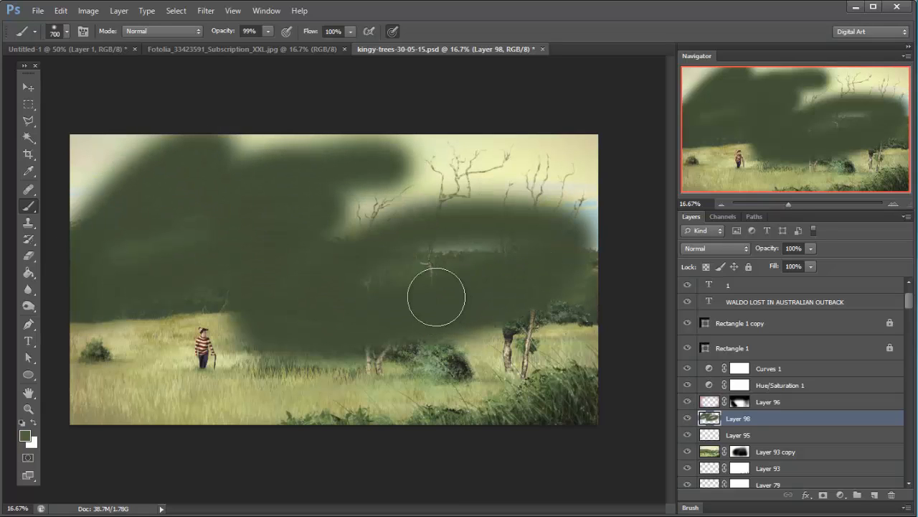
pyautogui.hotkey('ctrl', 'z')
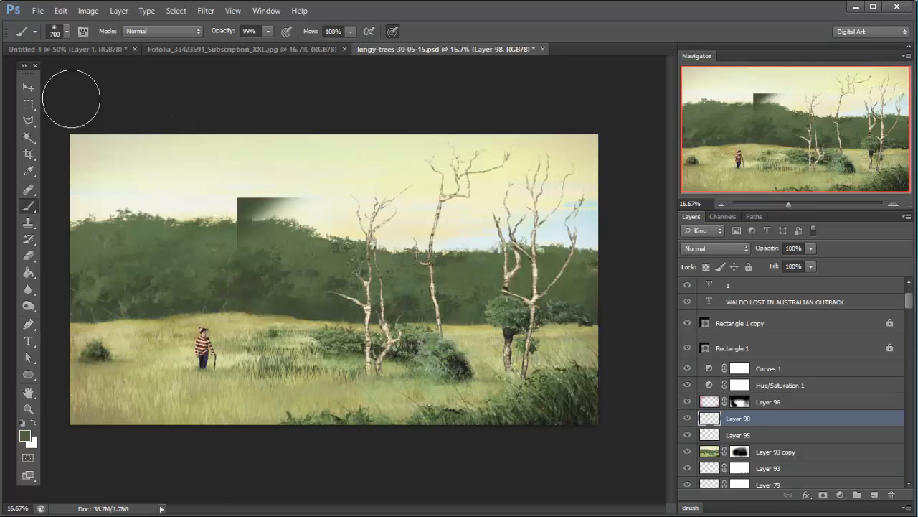
# Make a tiny rectangular marquee selection in the image's upper-right corner
pyautogui.click(28, 104)
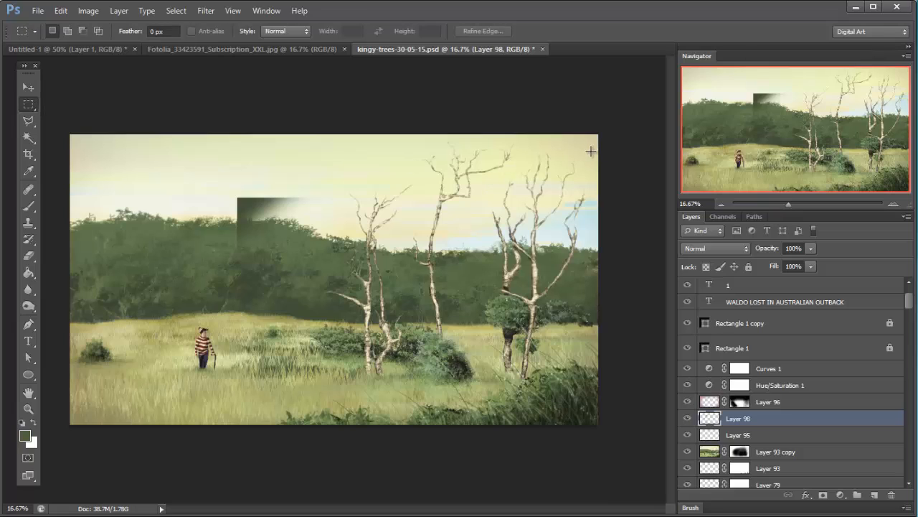
pyautogui.moveTo(591, 150); pyautogui.dragTo(598, 138)
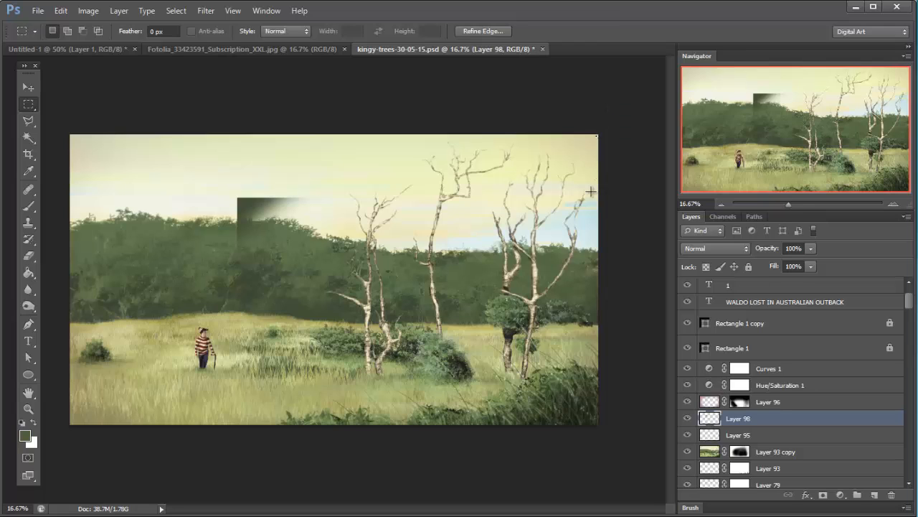
# Choose the Brush tool and clear the tiny selection in the painting's upper-right corner
pyautogui.click(29, 206)
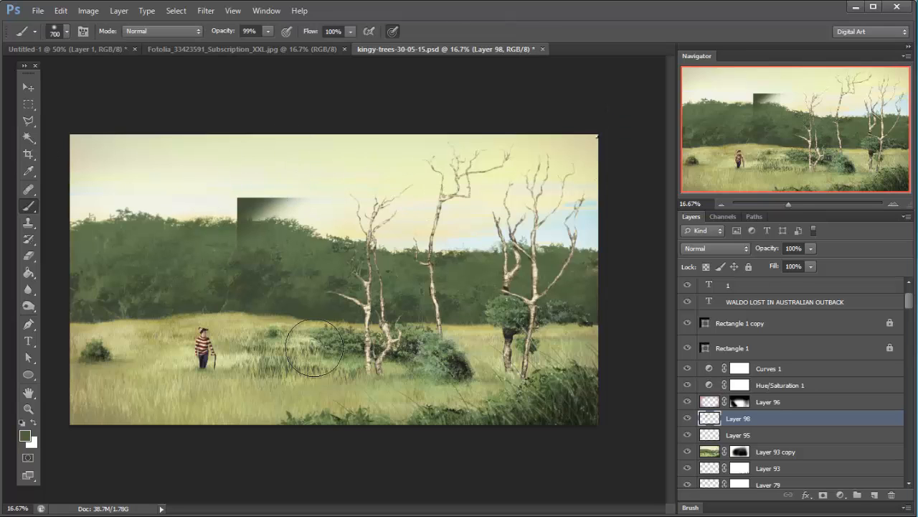
pyautogui.hotkey('ctrl', 'd')
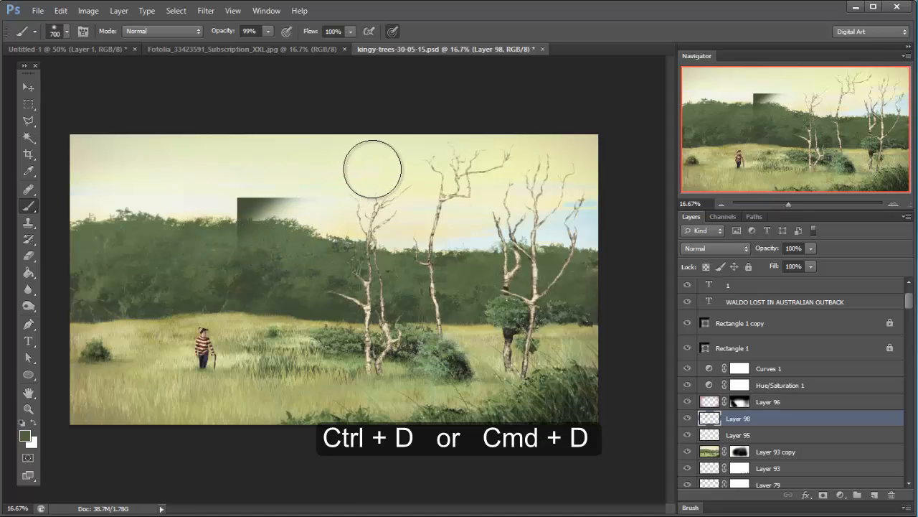
pyautogui.moveTo(208, 169)
pyautogui.mouseDown()
pyautogui.moveTo(338, 162)
pyautogui.moveTo(380, 215)
pyautogui.moveTo(327, 251)
pyautogui.moveTo(298, 351)
pyautogui.moveTo(143, 180)
pyautogui.moveTo(140, 237)
pyautogui.mouseUp()
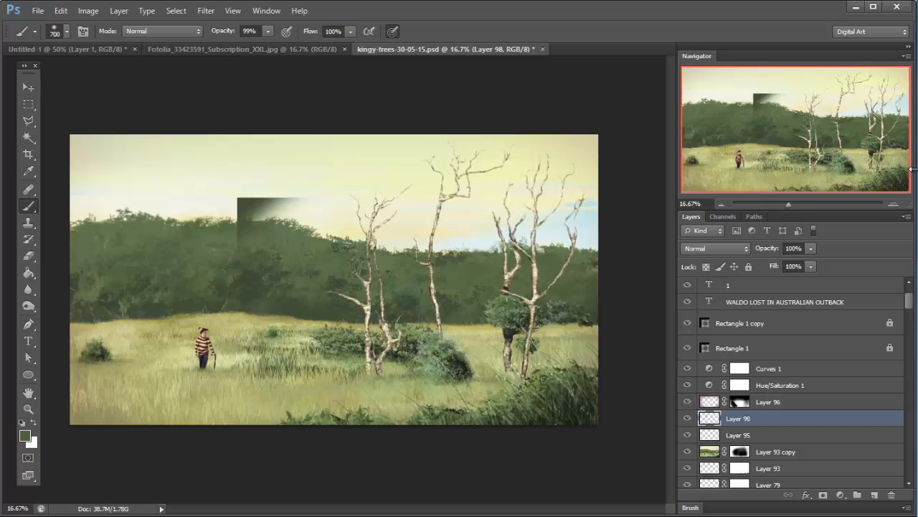
pyautogui.moveTo(913, 168); pyautogui.dragTo(910, 169)
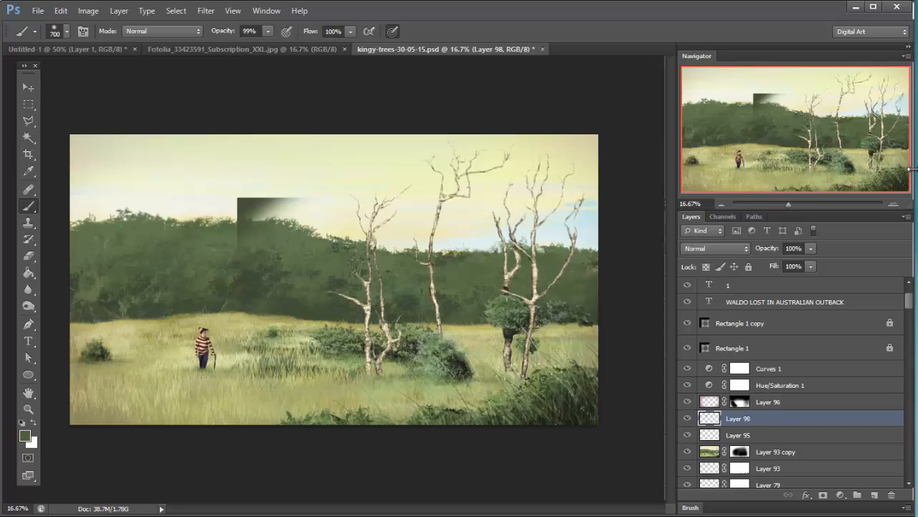
# Copy the entire selected leaf photo from Fotolia_33423591_Subscription_XXL.jpg
pyautogui.click(263, 48)
pyautogui.click(61, 10)
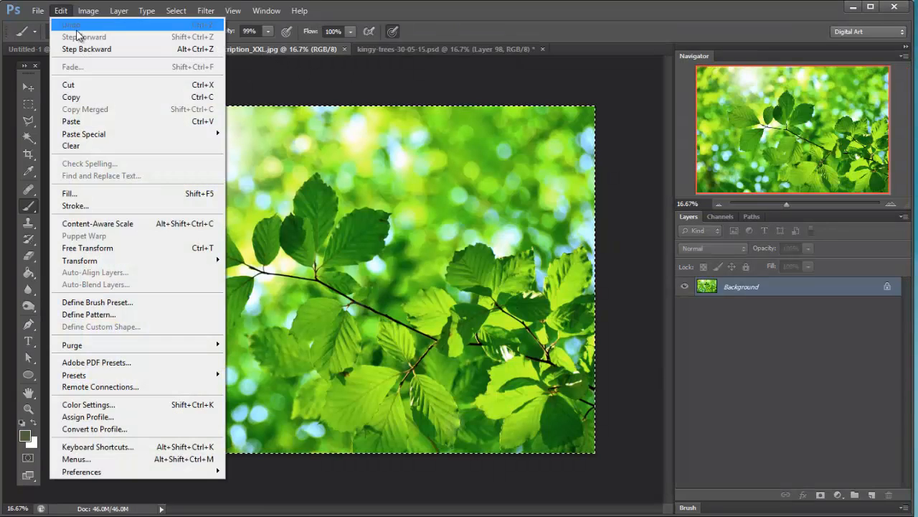
pyautogui.click(80, 97)
# Hide Layer 1 in the Untitled-1 document and paste the copied leaf photo as a new layer
pyautogui.click(89, 47)
pyautogui.hotkey('ctrl', 'v')
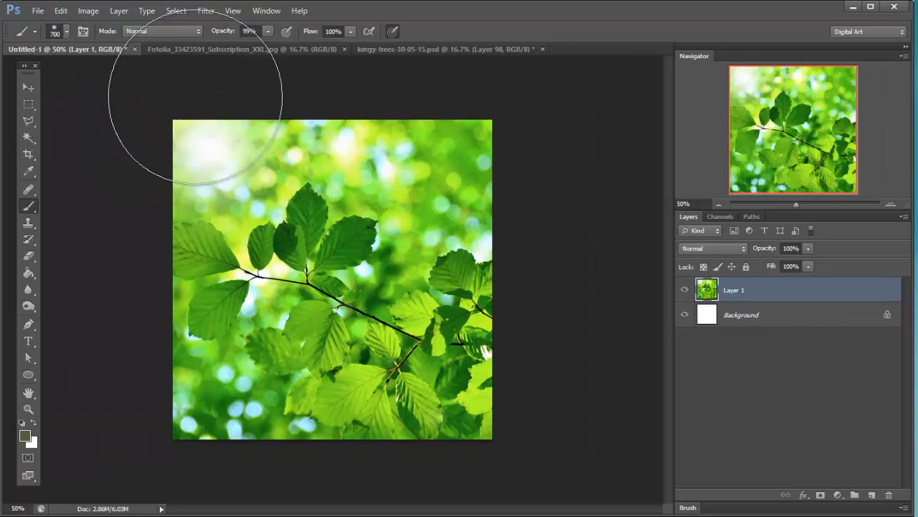
pyautogui.click(684, 290)
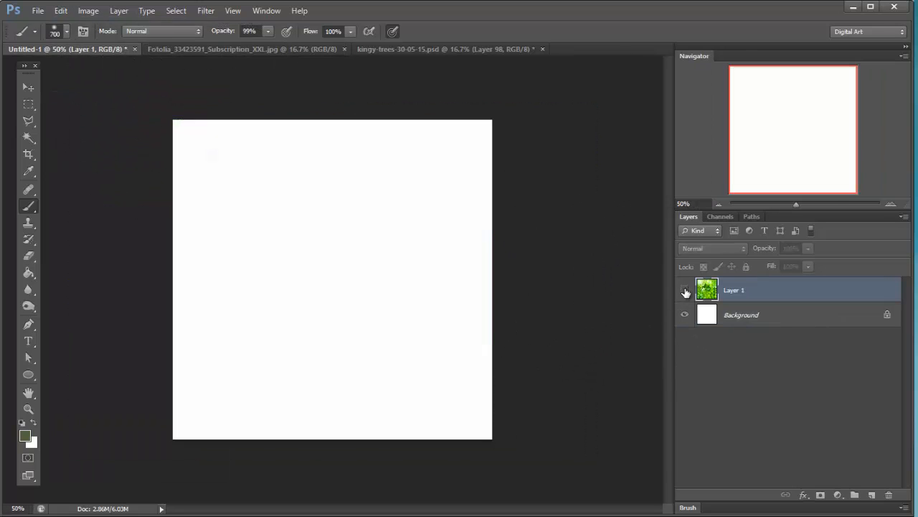
pyautogui.click(61, 11)
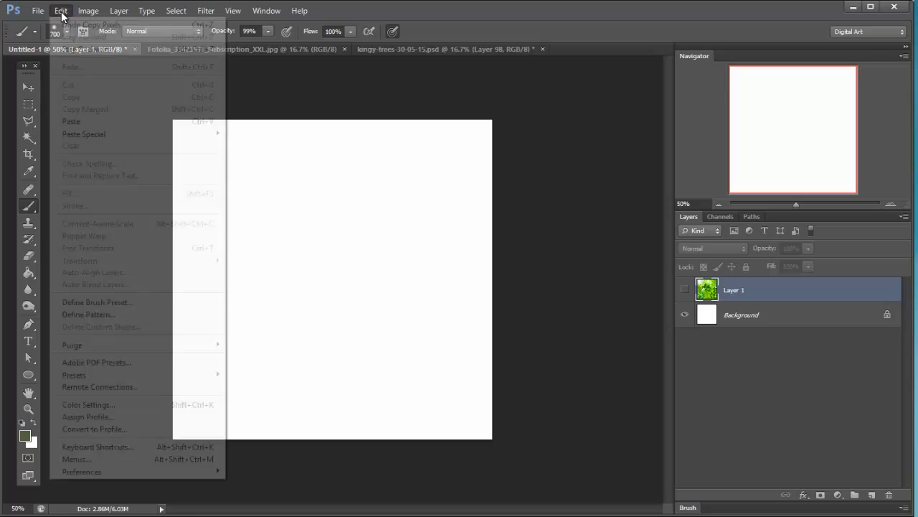
pyautogui.click(71, 121)
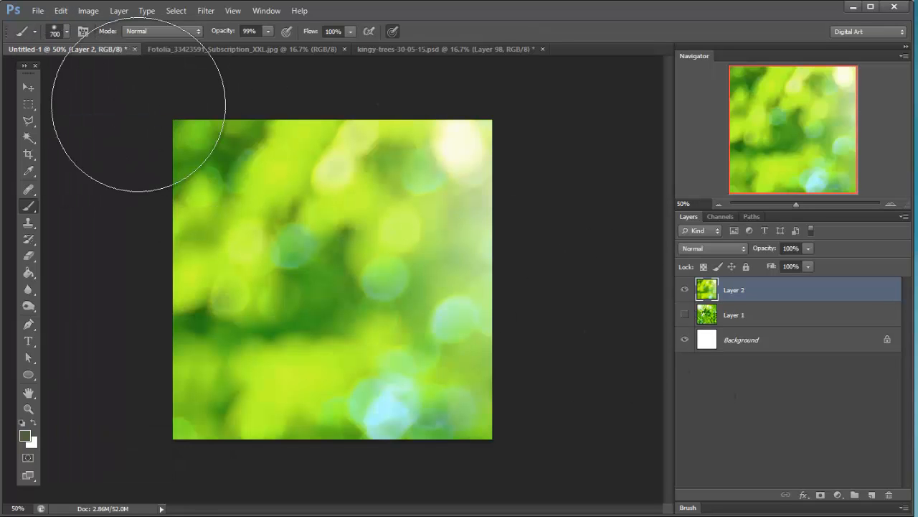
# Try scaling the pasted leaf photo to about 37% from its upper-left corner with Free Transform, and undo it
pyautogui.click(28, 87)
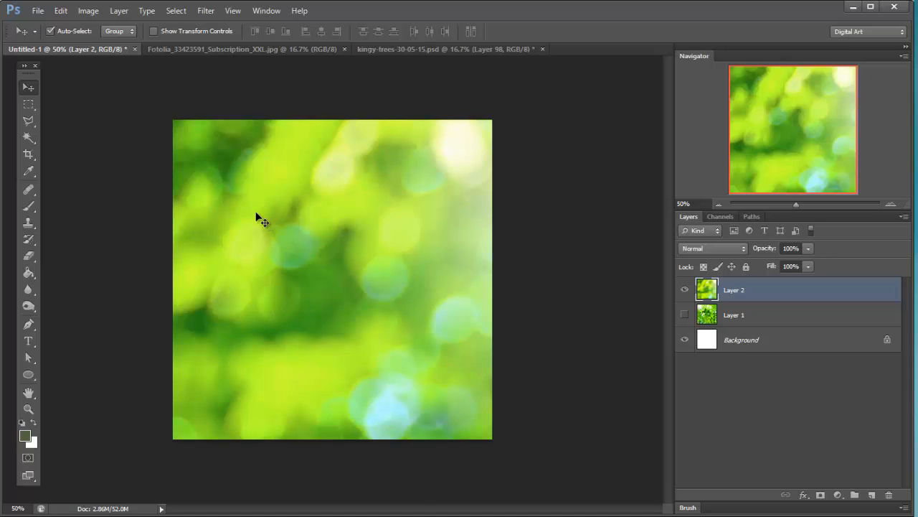
pyautogui.hotkey('ctrl', 't')
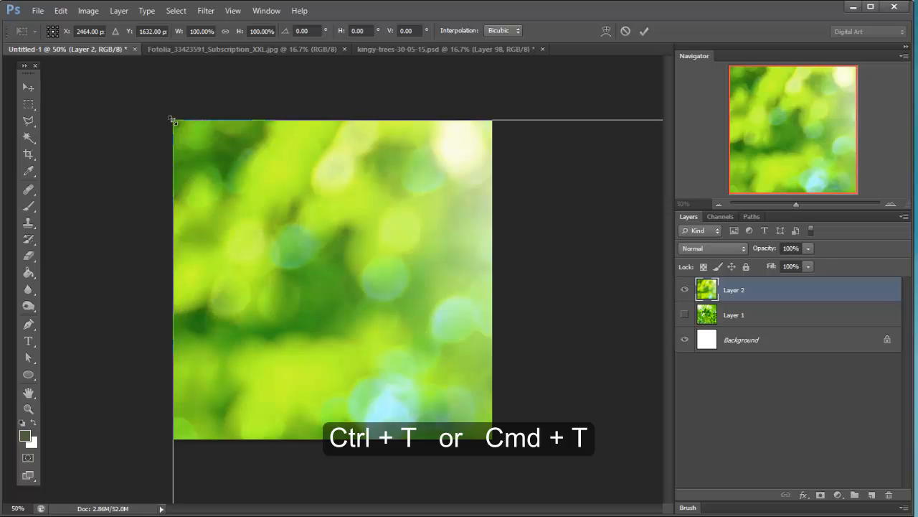
pyautogui.moveTo(173, 120); pyautogui.dragTo(353, 239)
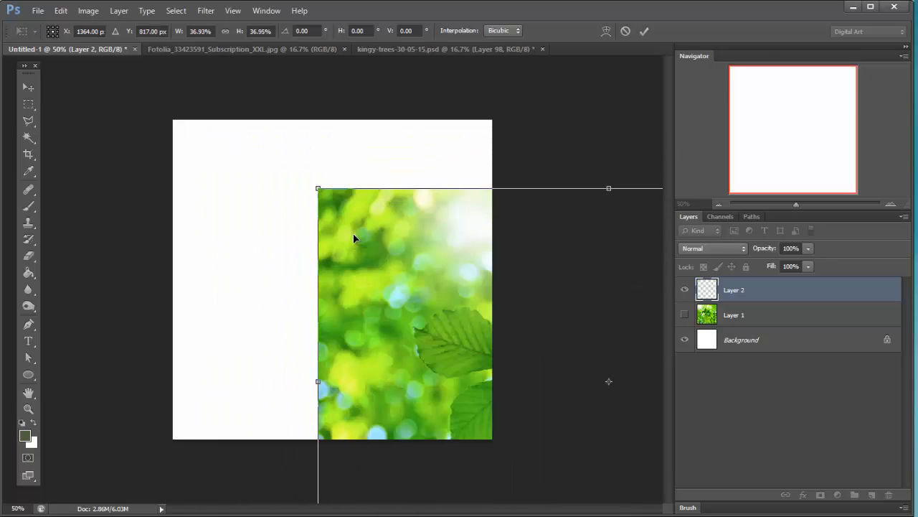
pyautogui.press('Return')
pyautogui.hotkey('ctrl', 'z')
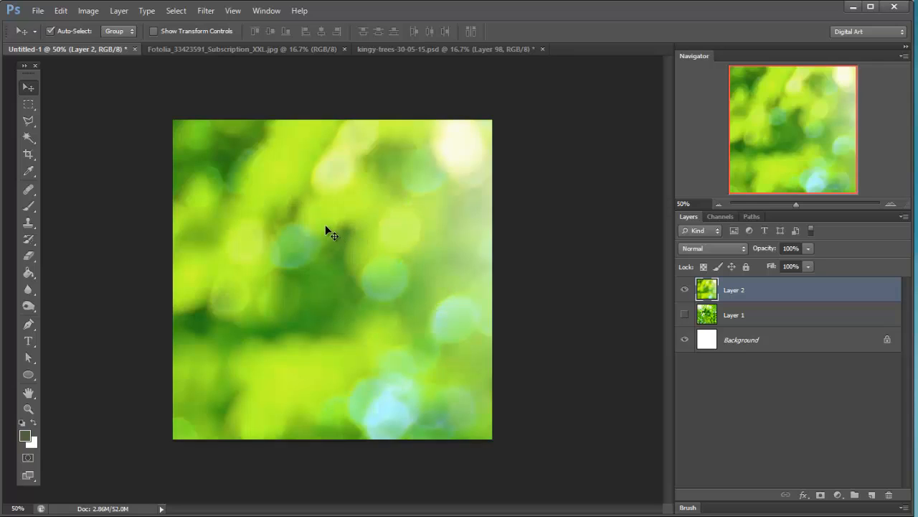
# Scale the oversized leaf photo proportionally to 30.91% with Free Transform so its height matches the square canvas, keeping the upper-left corner fixed
pyautogui.hotkey('ctrl', 't')
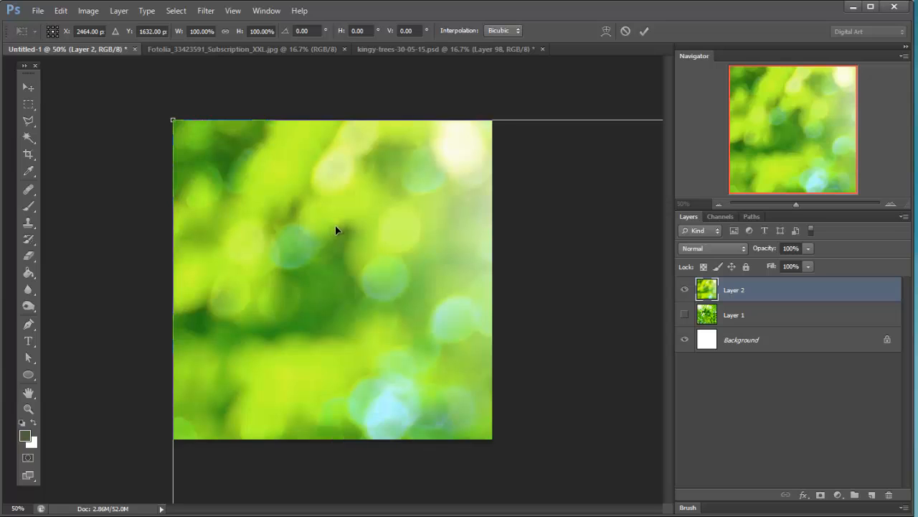
pyautogui.hotkey('ctrl', '0')
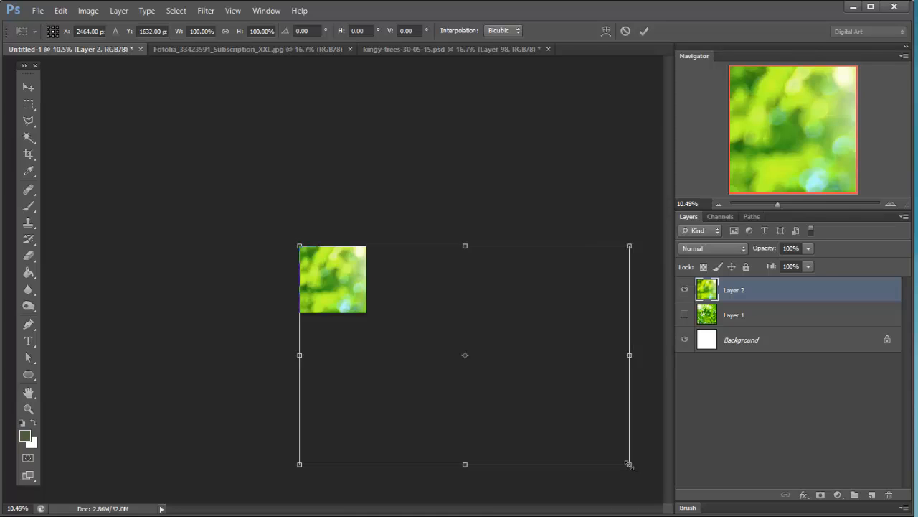
pyautogui.moveTo(629, 465); pyautogui.dragTo(400, 313)
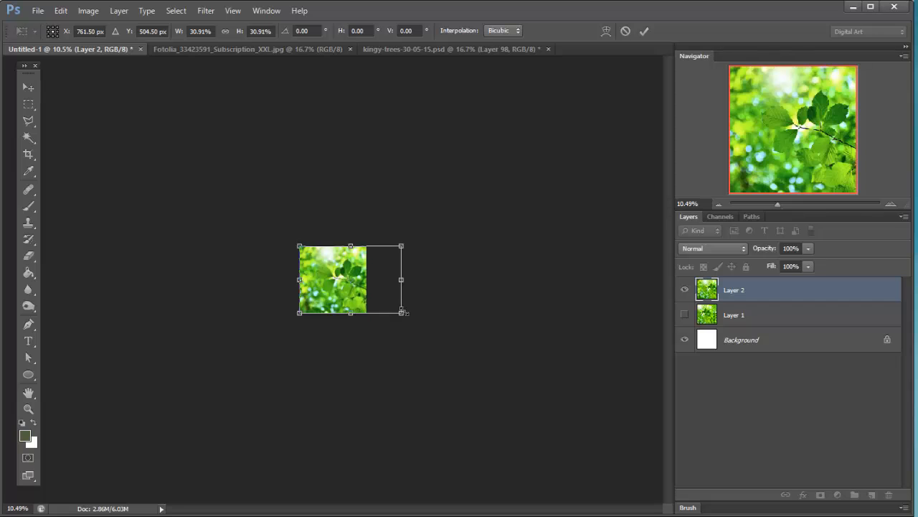
pyautogui.press('Return')
pyautogui.hotkey('ctrl', '+')
pyautogui.hotkey('ctrl', '+')
pyautogui.hotkey('ctrl', '+')
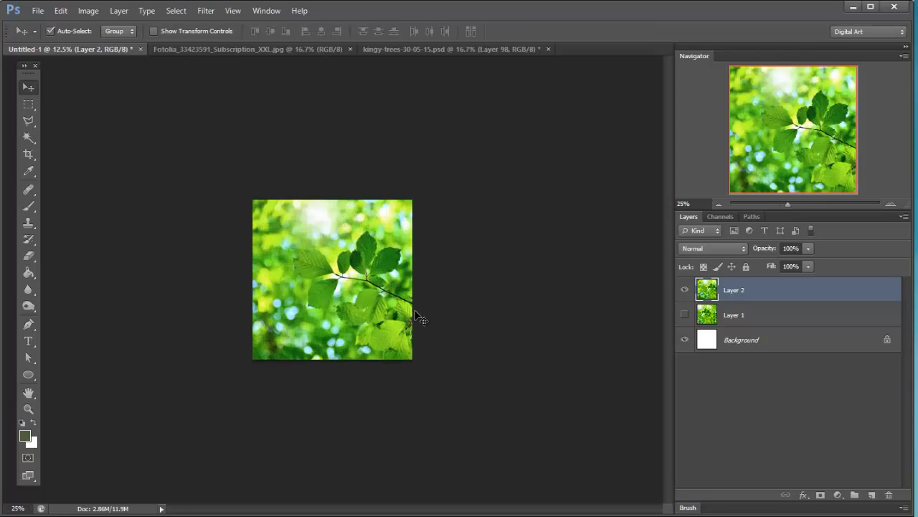
pyautogui.hotkey('ctrl', '+')
pyautogui.hotkey('ctrl', '+')
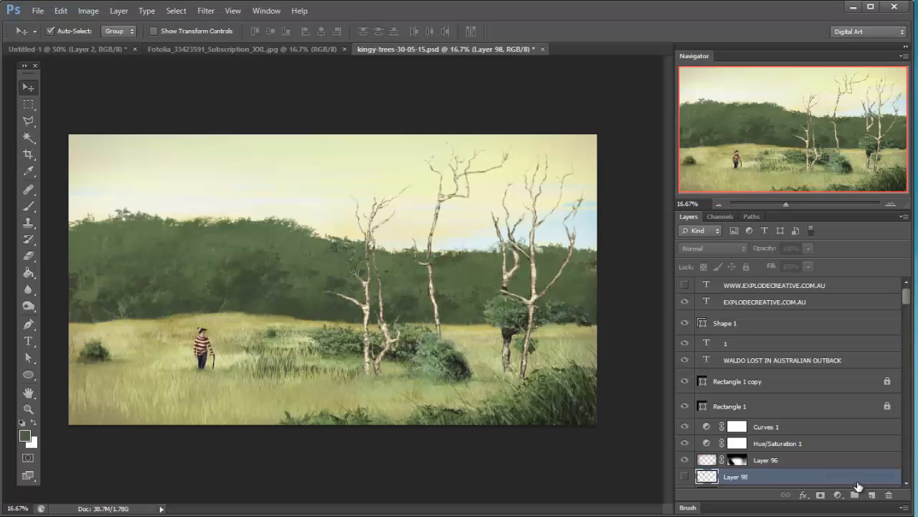
# Add a new empty layer above the hidden Layer 98 in the landscape painting and set the Brush tool's size to 442 px
pyautogui.click(872, 495)
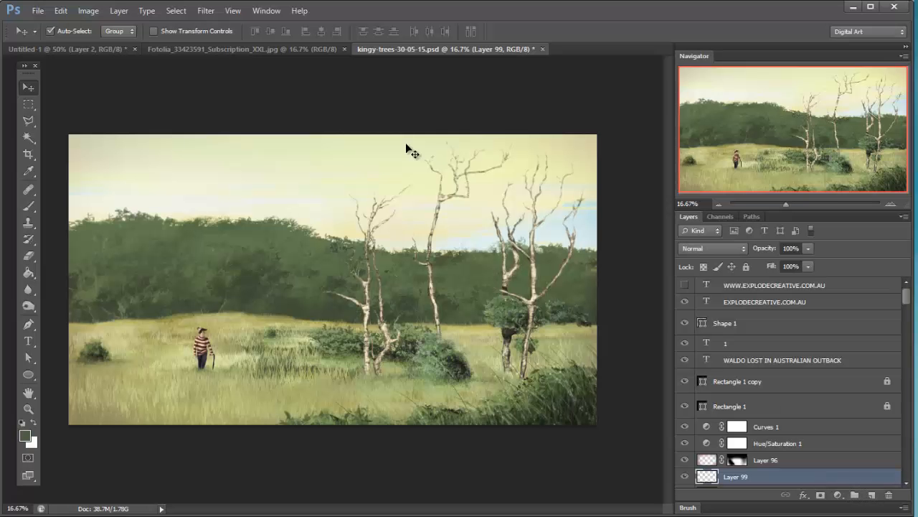
pyautogui.click(29, 205)
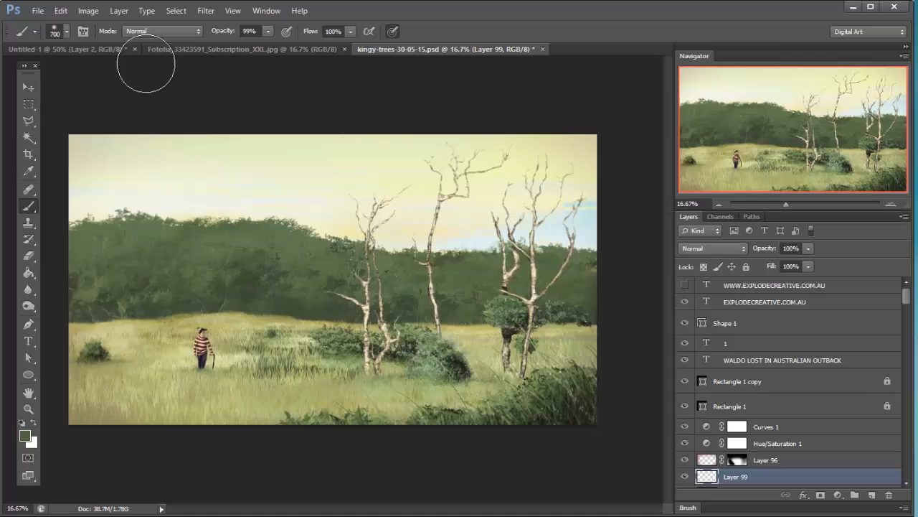
pyautogui.click(58, 30)
pyautogui.moveTo(131, 73)
pyautogui.mouseDown()
pyautogui.moveTo(100, 71)
pyautogui.moveTo(127, 72)
pyautogui.mouseUp()
pyautogui.press('Return')
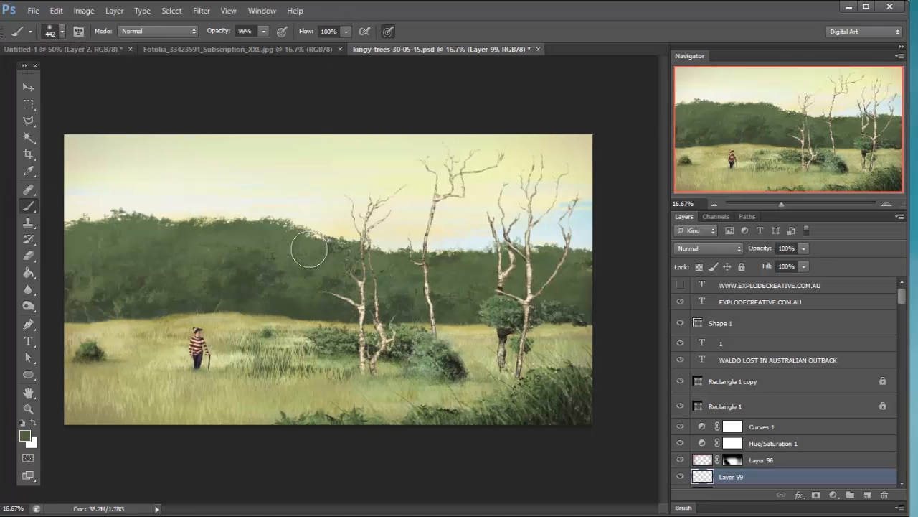
# Shrink the brush in steps to 125 px
pyautogui.press('[')
pyautogui.press('[')
pyautogui.press('[')
pyautogui.press('[')
pyautogui.press('[')
pyautogui.press('[')
pyautogui.press('[')
pyautogui.press('[')
pyautogui.press('[')
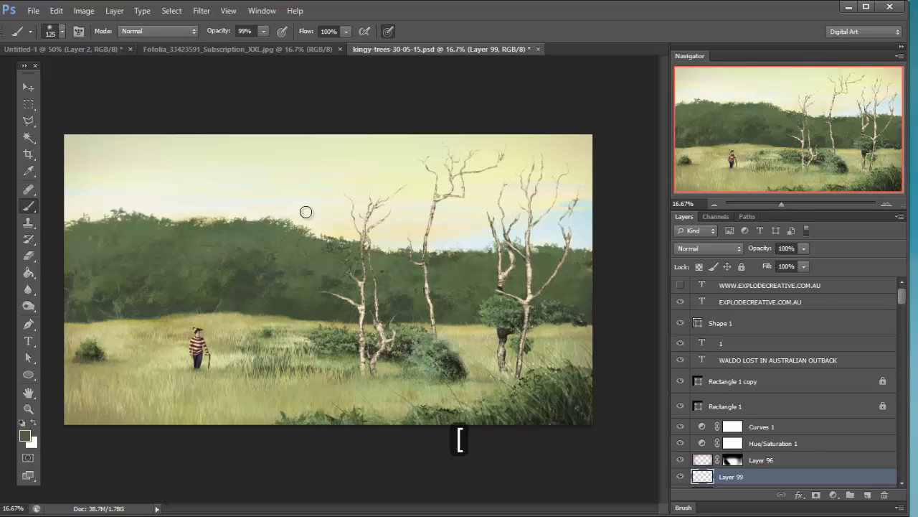
# Enlarge the brush in steps to 300 px
pyautogui.press(']')
pyautogui.press(']')
pyautogui.press(']')
pyautogui.press(']')
pyautogui.press(']')
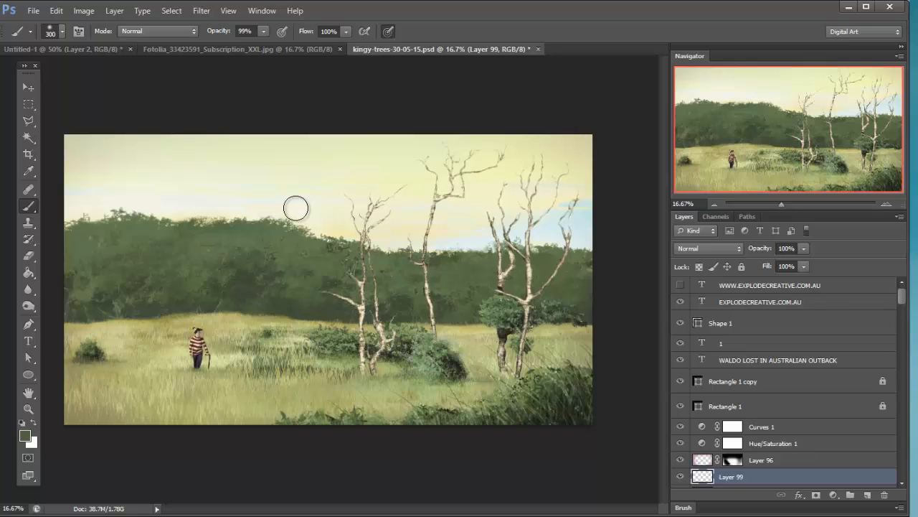
# Step the brush size repeatedly down and up, ending at 200 px
pyautogui.press('[')
pyautogui.press('[')
pyautogui.press('[')
pyautogui.press('[')
pyautogui.press('[')
pyautogui.press(']')
pyautogui.press(']')
pyautogui.press(']')
pyautogui.press(']')
pyautogui.press(']')
pyautogui.press(']')
pyautogui.press(']')
pyautogui.press(']')
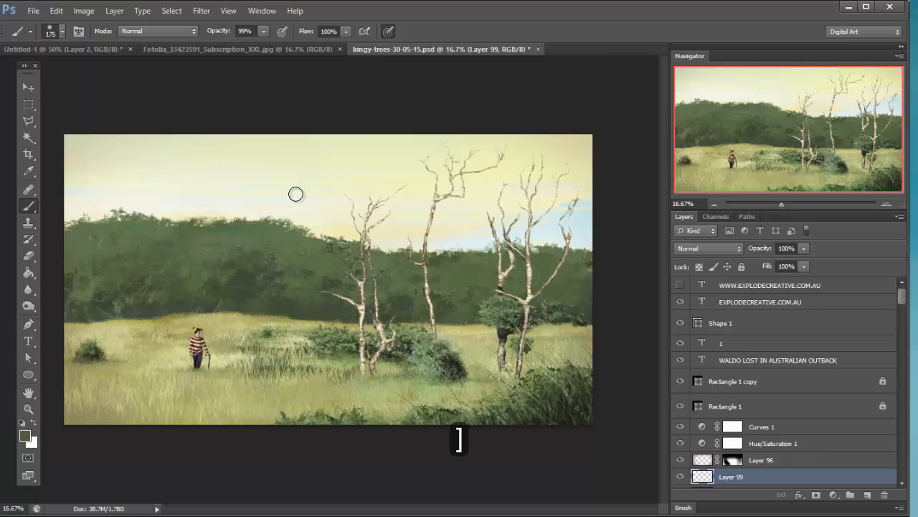
pyautogui.press('[')
pyautogui.press('[')
pyautogui.press('[')
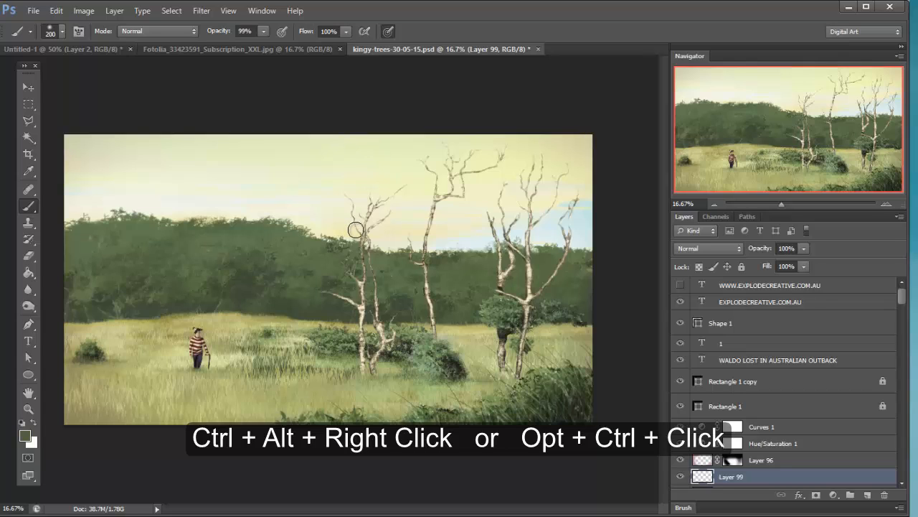
# Resize the brush directly on the canvas to about 432 px and vary its hardness between 60% and 32%
pyautogui.moveTo(326, 249)
pyautogui.mouseDown()
pyautogui.moveTo(335, 255)
pyautogui.moveTo(316, 353)
pyautogui.moveTo(318, 265)
pyautogui.moveTo(380, 276)
pyautogui.moveTo(298, 265)
pyautogui.moveTo(390, 263)
pyautogui.moveTo(308, 262)
pyautogui.moveTo(319, 231)
pyautogui.mouseUp()
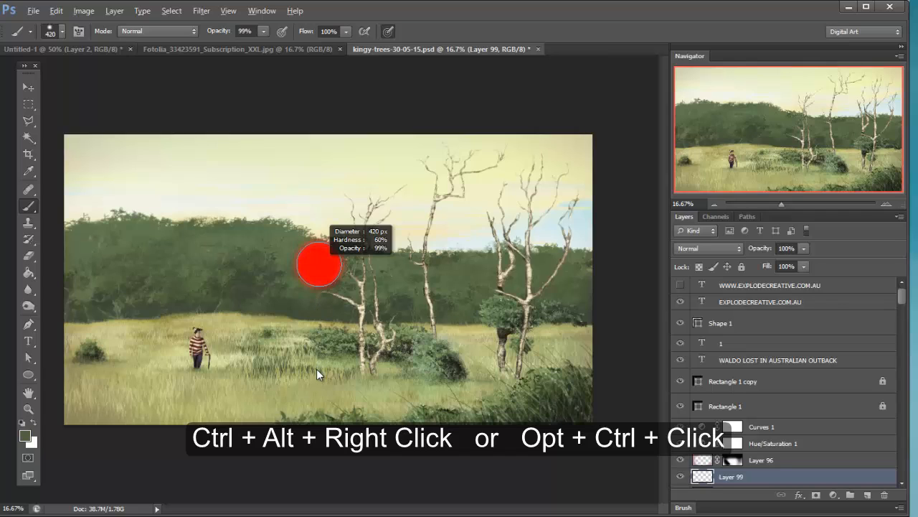
pyautogui.moveTo(316, 369); pyautogui.dragTo(320, 266)
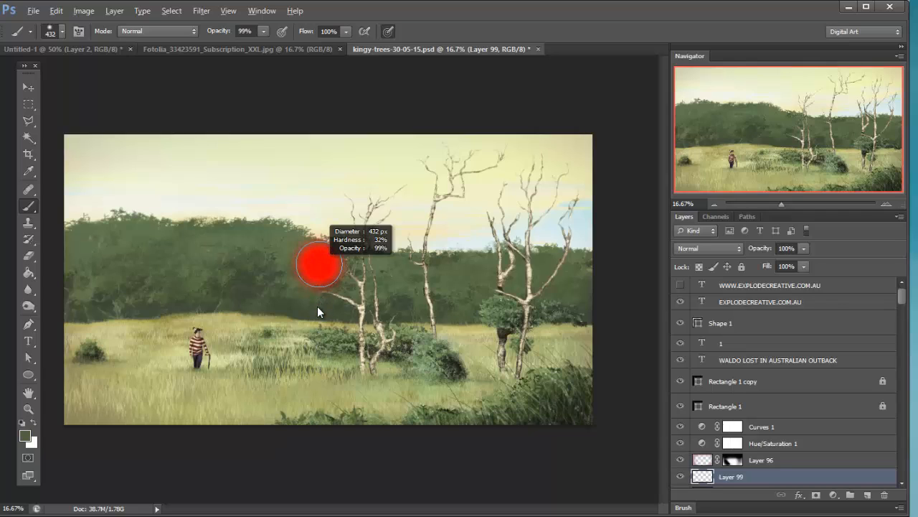
pyautogui.moveTo(317, 306)
pyautogui.mouseDown()
pyautogui.moveTo(352, 278)
pyautogui.moveTo(306, 268)
pyautogui.mouseUp()
# Enlarge the brush in steps to 900 px
pyautogui.press(']')
pyautogui.press(']')
pyautogui.press(']')
pyautogui.press(']')
pyautogui.press(']')
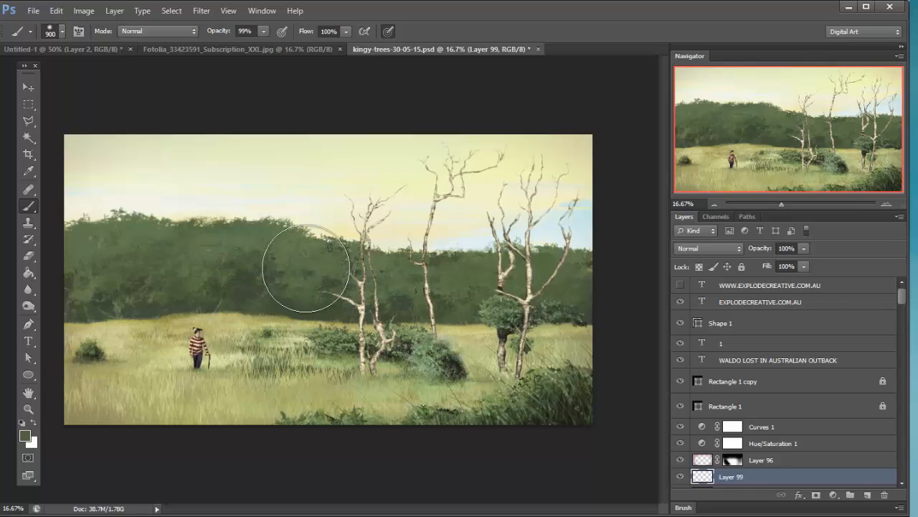
# Reduce the brush in steps to 250 px and enlarge it again to 500 px
pyautogui.press('[')
pyautogui.press('[')
pyautogui.press('[')
pyautogui.press('[')
pyautogui.press('[')
pyautogui.press('[')
pyautogui.press('[')
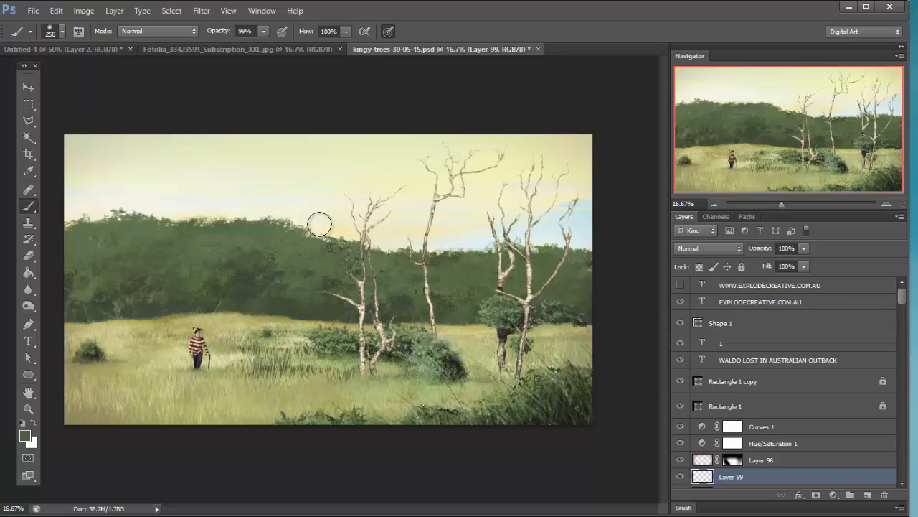
pyautogui.press(']')
pyautogui.press(']')
pyautogui.press(']')
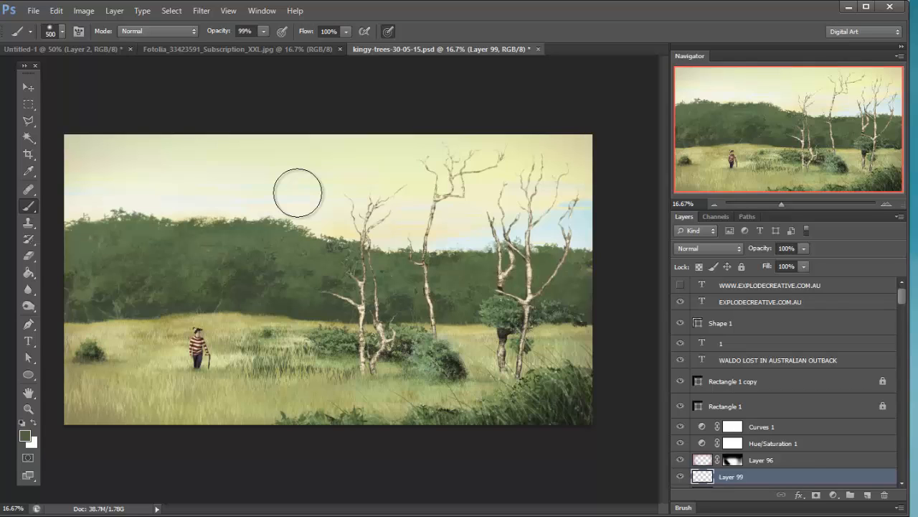
# Lower the hardness of the 500 px brush in steps to soften its edge
pyautogui.hotkey('shift', '[')
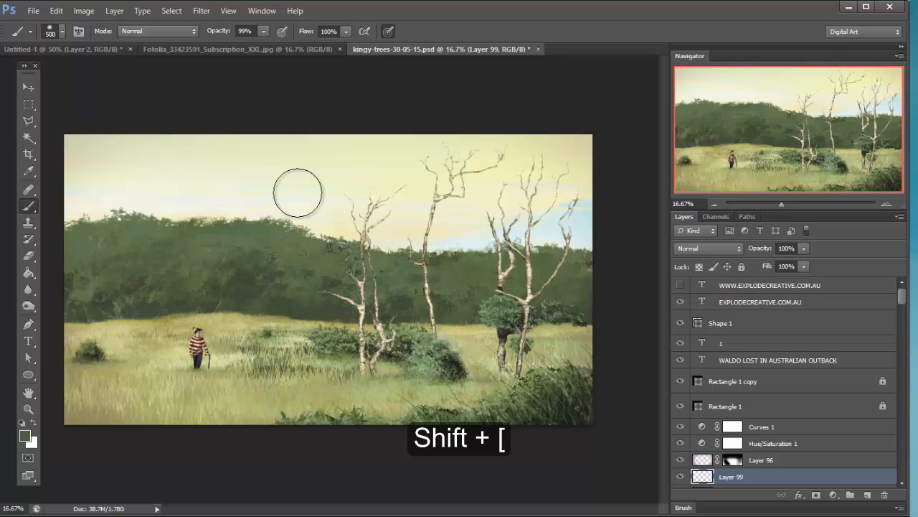
pyautogui.hotkey('shift', '[')
pyautogui.hotkey('shift', '[')
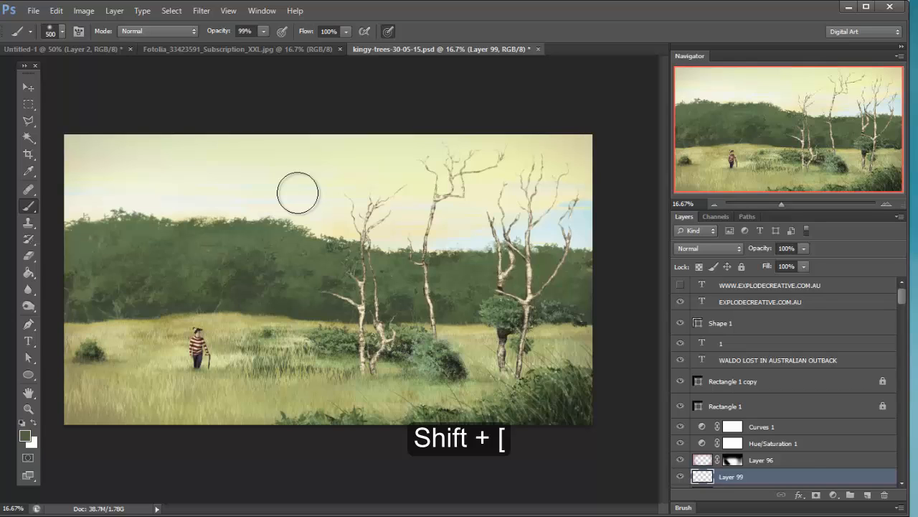
# Raise the brush hardness and paint two dark green strokes from the sky into the treeline, one hard-edged and one softer
pyautogui.hotkey('shift', ']')
pyautogui.hotkey('shift', ']')
pyautogui.hotkey('shift', ']')
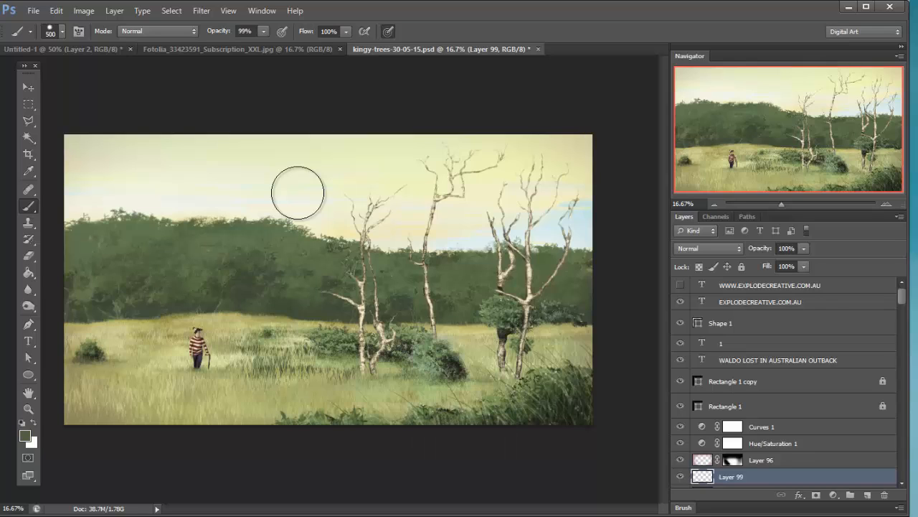
pyautogui.moveTo(301, 172)
pyautogui.mouseDown()
pyautogui.moveTo(288, 232)
pyautogui.moveTo(319, 178)
pyautogui.mouseUp()
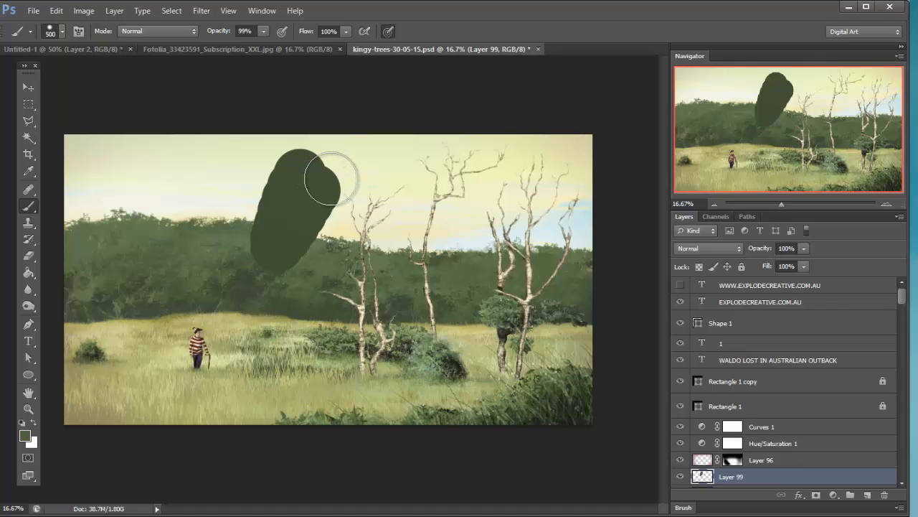
pyautogui.moveTo(215, 169); pyautogui.dragTo(193, 241)
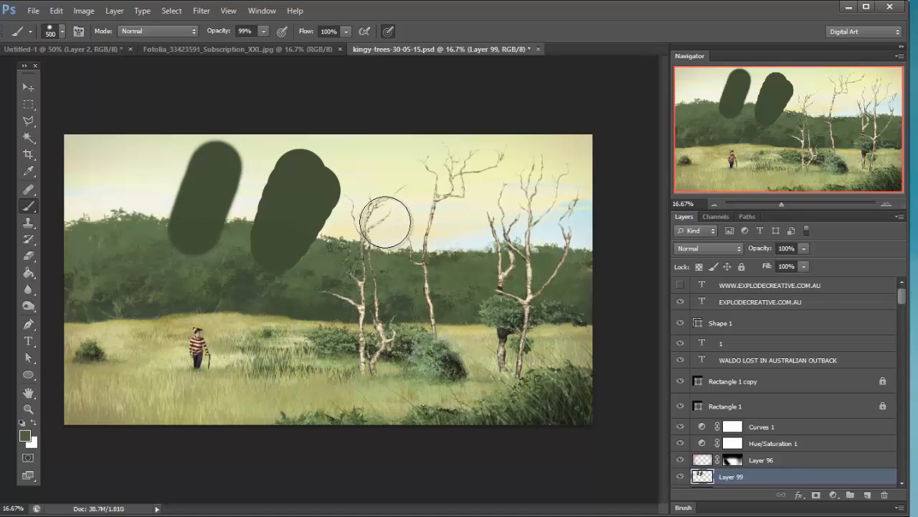
# Paint several soft-edged dark green strokes from the sky down into the treeline and hide their layer
pyautogui.moveTo(153, 169); pyautogui.dragTo(150, 281)
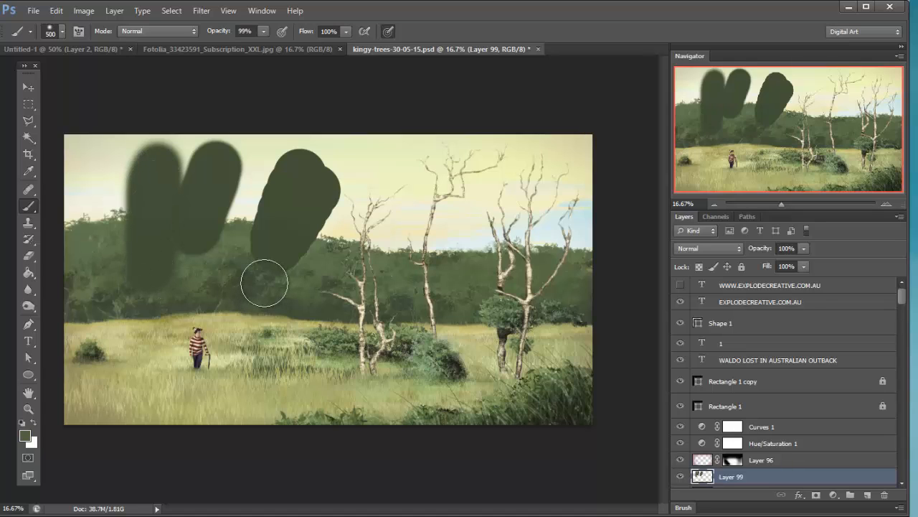
pyautogui.moveTo(379, 164)
pyautogui.mouseDown()
pyautogui.moveTo(386, 241)
pyautogui.moveTo(396, 207)
pyautogui.moveTo(394, 255)
pyautogui.mouseUp()
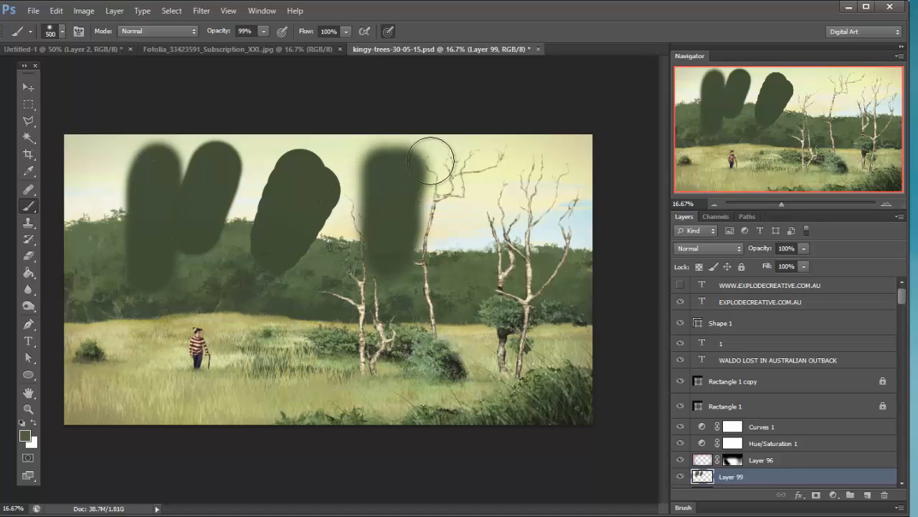
pyautogui.moveTo(430, 162)
pyautogui.mouseDown()
pyautogui.moveTo(397, 235)
pyautogui.moveTo(408, 199)
pyautogui.moveTo(439, 166)
pyautogui.mouseUp()
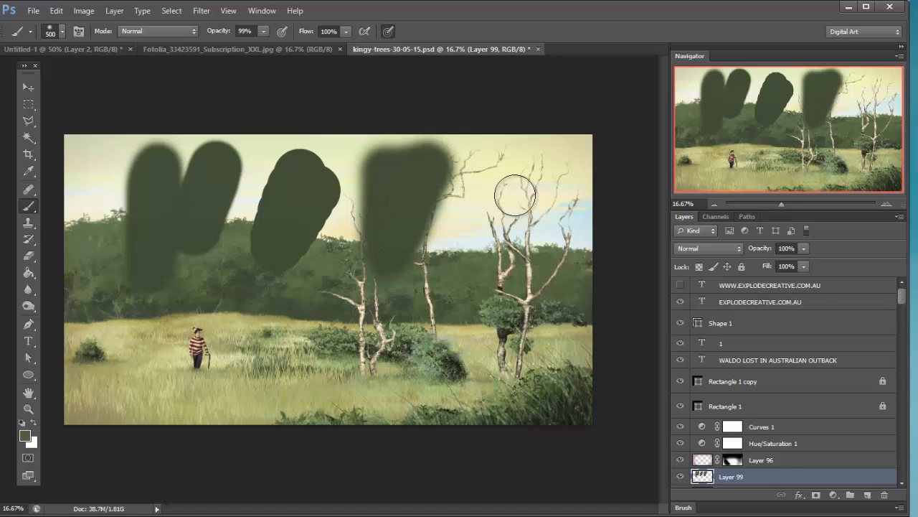
pyautogui.click(506, 165)
pyautogui.moveTo(491, 243)
pyautogui.mouseDown()
pyautogui.moveTo(500, 286)
pyautogui.moveTo(485, 181)
pyautogui.moveTo(455, 280)
pyautogui.moveTo(461, 304)
pyautogui.mouseUp()
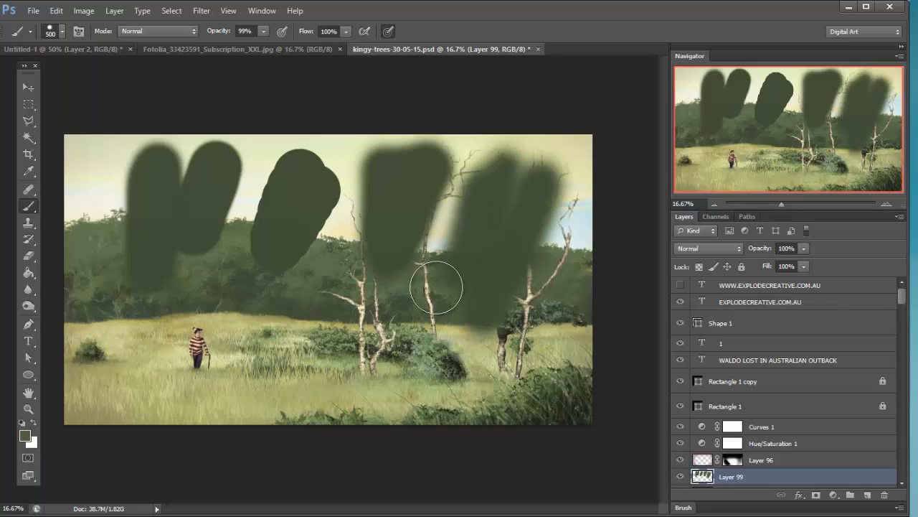
pyautogui.moveTo(437, 284); pyautogui.dragTo(190, 303)
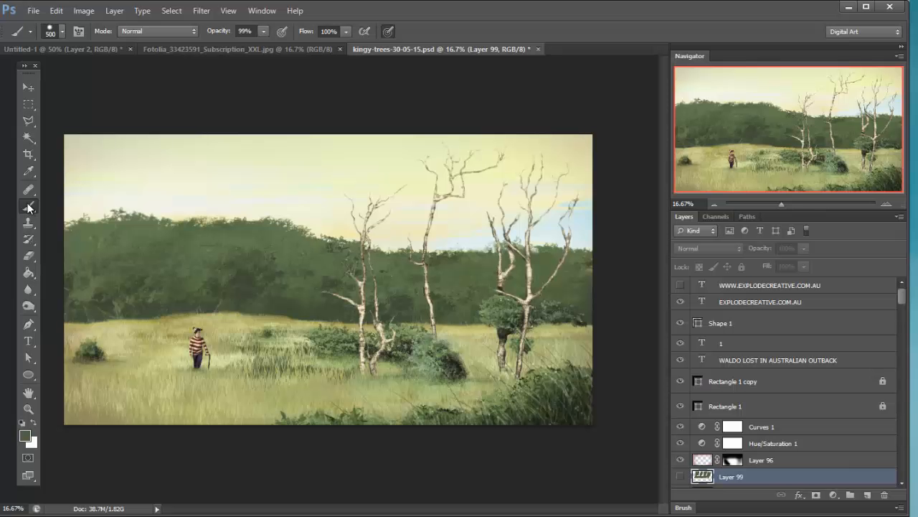
# Add a new layer and vary the brush size and hardness on the canvas, trying 1020 px at 64% and ending at 708 px
pyautogui.click(867, 495)
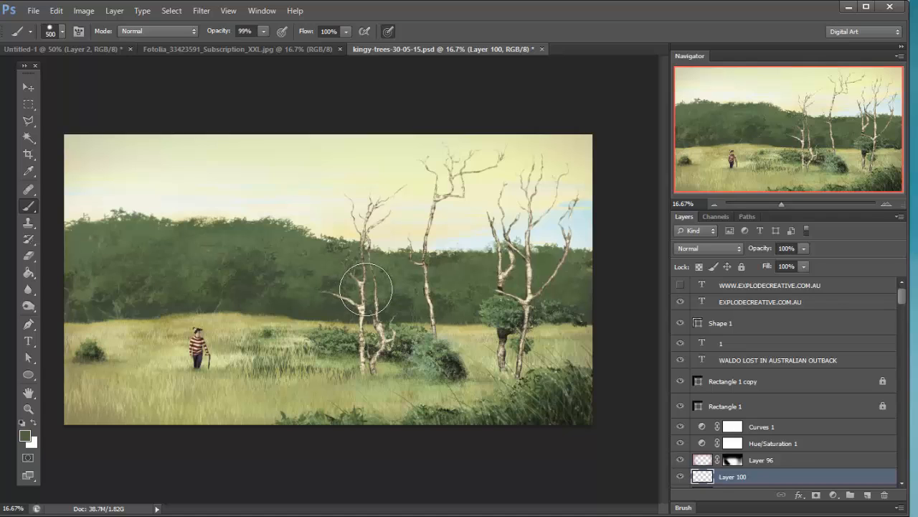
pyautogui.moveTo(361, 290)
pyautogui.mouseDown()
pyautogui.moveTo(367, 281)
pyautogui.moveTo(391, 328)
pyautogui.moveTo(348, 353)
pyautogui.moveTo(297, 300)
pyautogui.moveTo(376, 288)
pyautogui.moveTo(367, 146)
pyautogui.moveTo(363, 178)
pyautogui.moveTo(362, 148)
pyautogui.moveTo(360, 172)
pyautogui.moveTo(303, 175)
pyautogui.moveTo(338, 176)
pyautogui.moveTo(326, 168)
pyautogui.moveTo(349, 150)
pyautogui.moveTo(342, 205)
pyautogui.mouseUp()
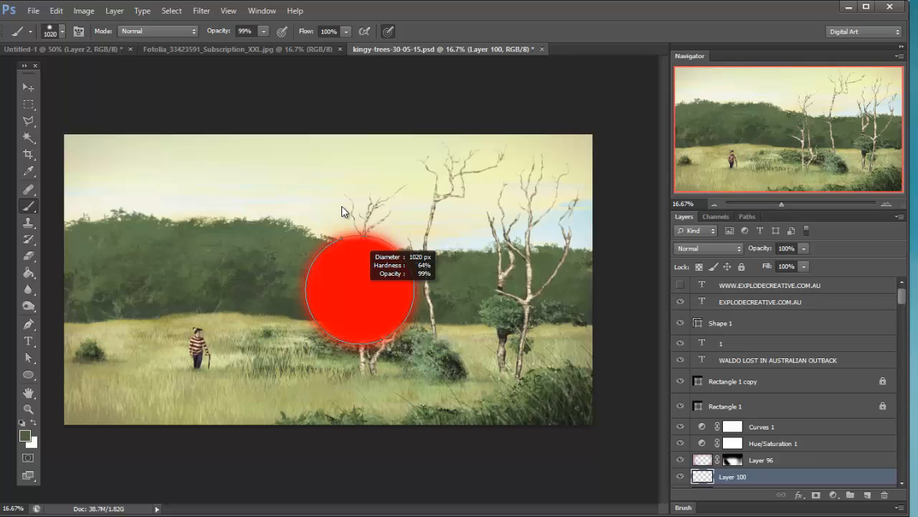
pyautogui.moveTo(341, 218)
pyautogui.mouseDown()
pyautogui.moveTo(352, 100)
pyautogui.moveTo(341, 371)
pyautogui.moveTo(372, 166)
pyautogui.moveTo(360, 267)
pyautogui.moveTo(302, 268)
pyautogui.moveTo(338, 273)
pyautogui.mouseUp()
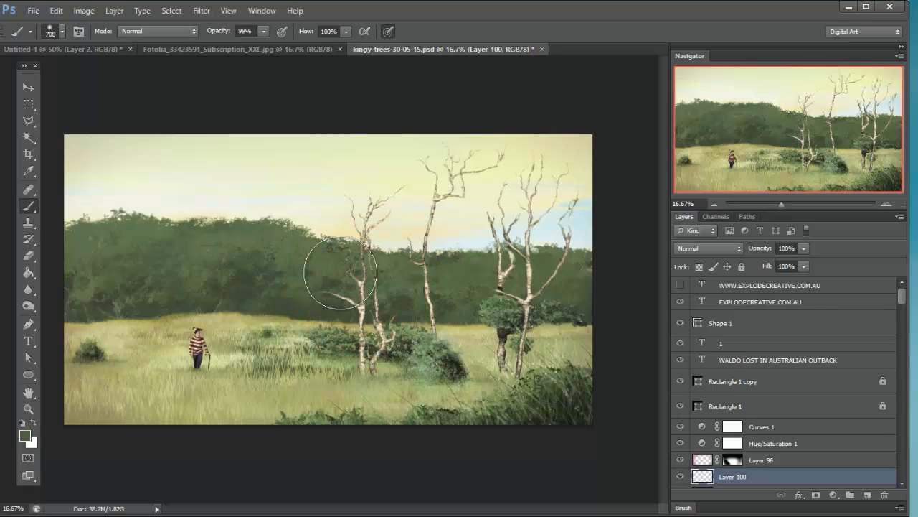
pyautogui.hotkey('shift', '[')
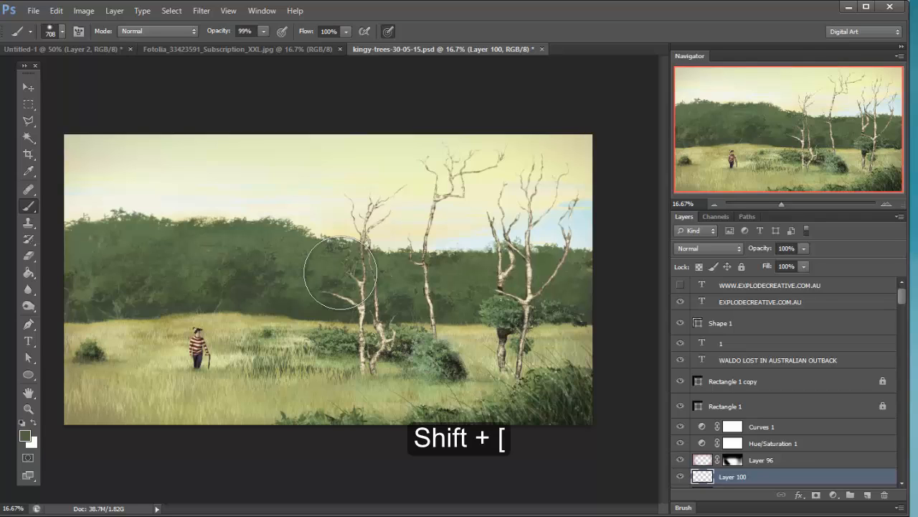
pyautogui.hotkey('shift', ']')
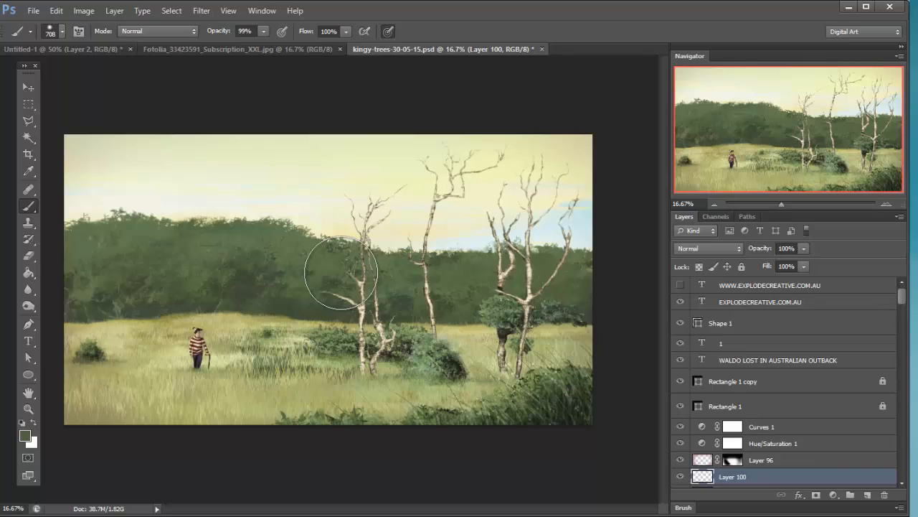
pyautogui.moveTo(340, 272)
pyautogui.mouseDown()
pyautogui.moveTo(346, 135)
pyautogui.moveTo(351, 236)
pyautogui.moveTo(350, 180)
pyautogui.moveTo(345, 193)
pyautogui.mouseUp()
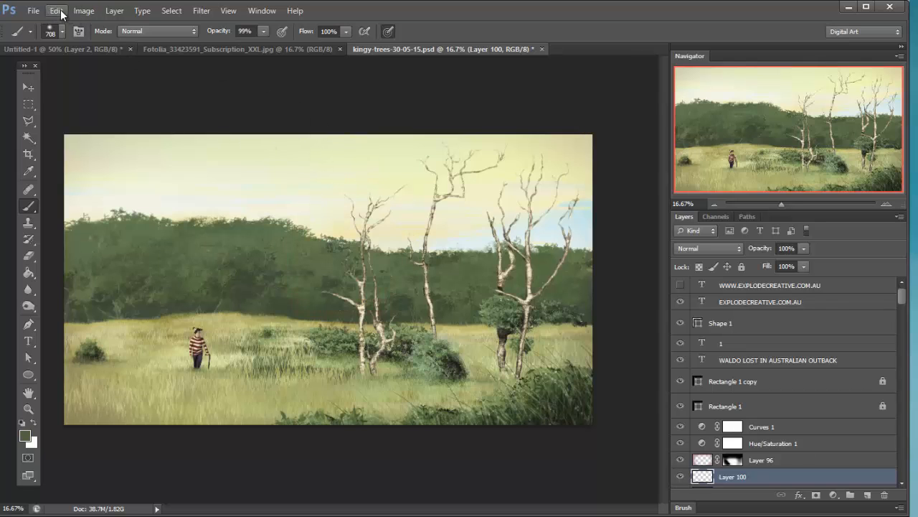
# Turn off Vary Round Brush Hardness based on HUD vertical movement in the General preferences
pyautogui.click(61, 10)
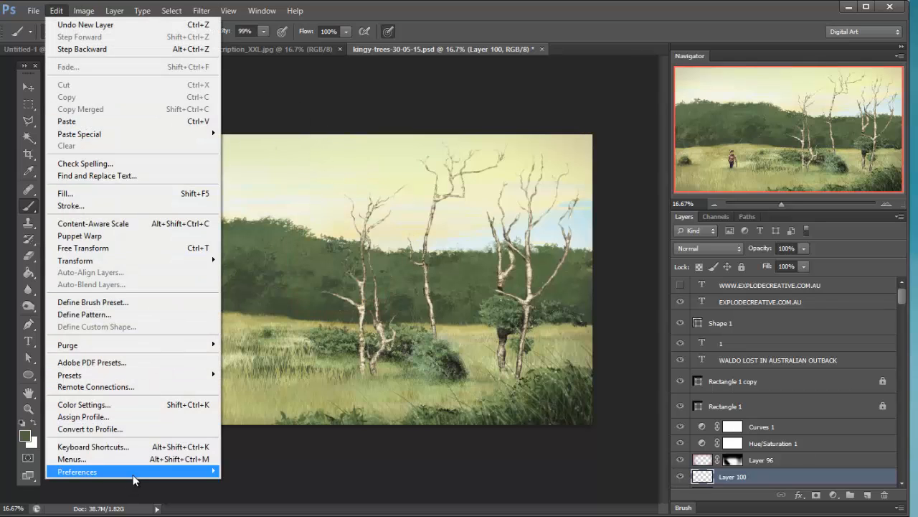
pyautogui.moveTo(133, 474)
pyautogui.click(273, 335)
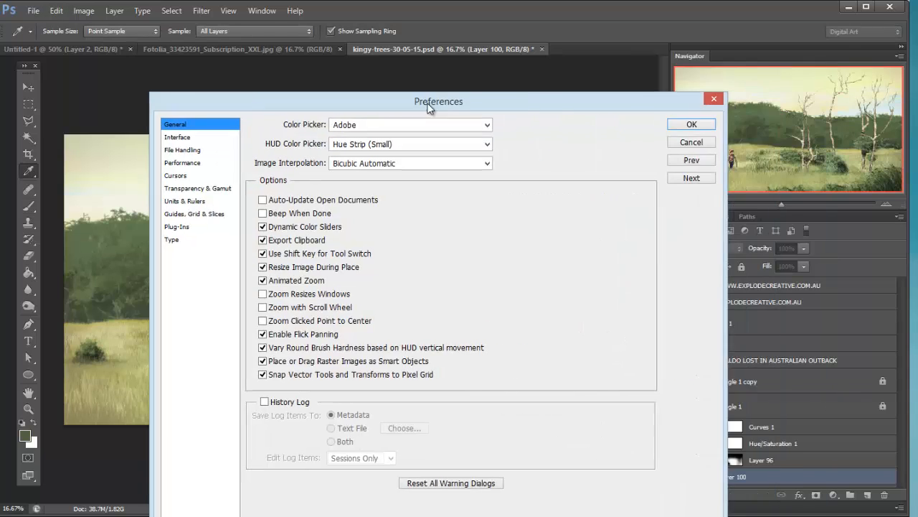
pyautogui.moveTo(432, 97); pyautogui.dragTo(513, 73)
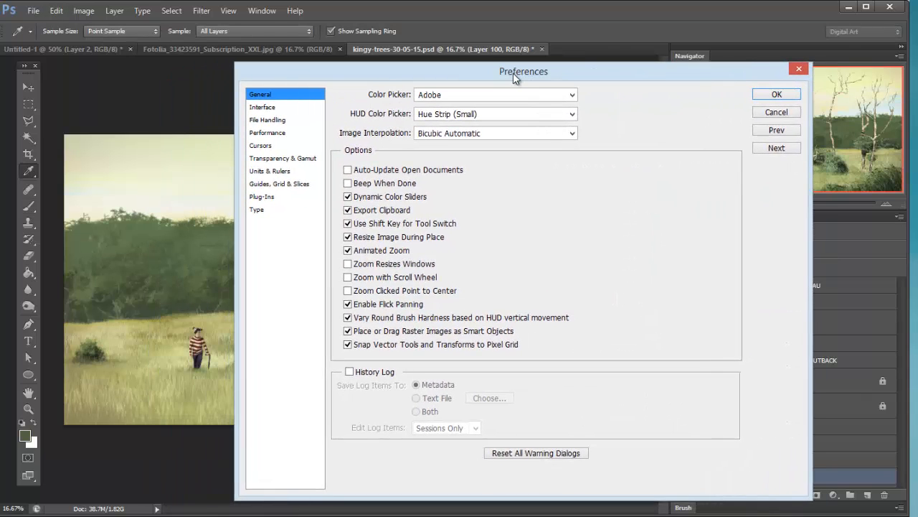
pyautogui.click(370, 323)
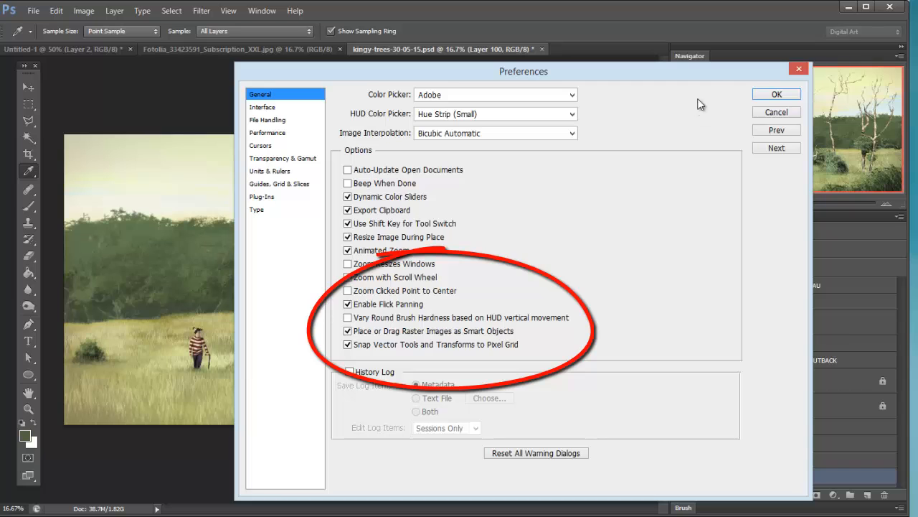
pyautogui.press('b')
pyautogui.click(777, 95)
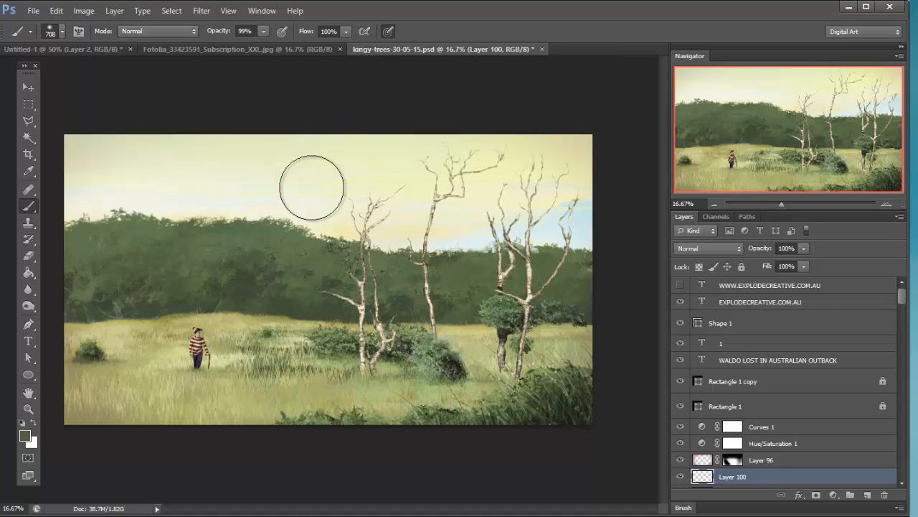
# Enlarge the brush to 864 px and lower its opacity to 18% with the on-canvas brush adjustment
pyautogui.keyDown('ctrl'); pyautogui.keyDown('alt'); pyautogui.rightClick(345, 251); pyautogui.keyUp('alt'); pyautogui.keyUp('ctrl')
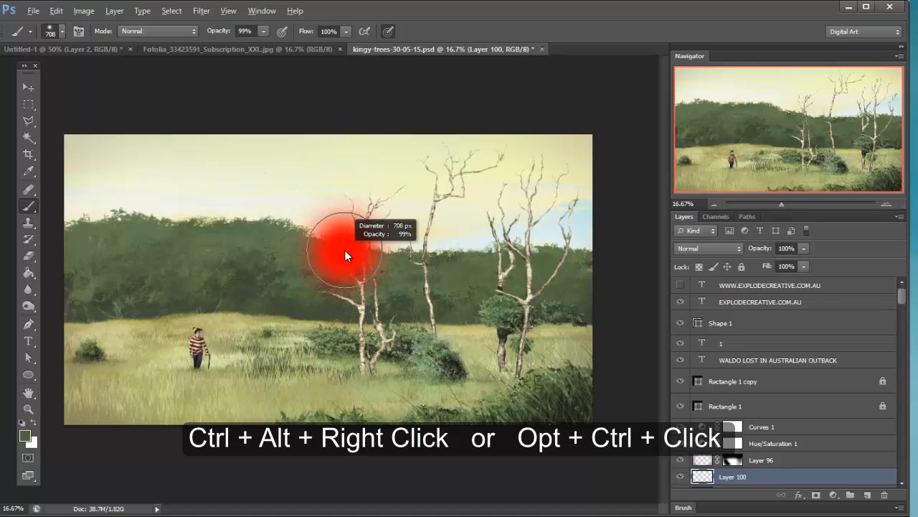
pyautogui.moveTo(344, 250)
pyautogui.mouseDown()
pyautogui.moveTo(325, 251)
pyautogui.moveTo(373, 255)
pyautogui.moveTo(355, 256)
pyautogui.moveTo(343, 77)
pyautogui.mouseUp()
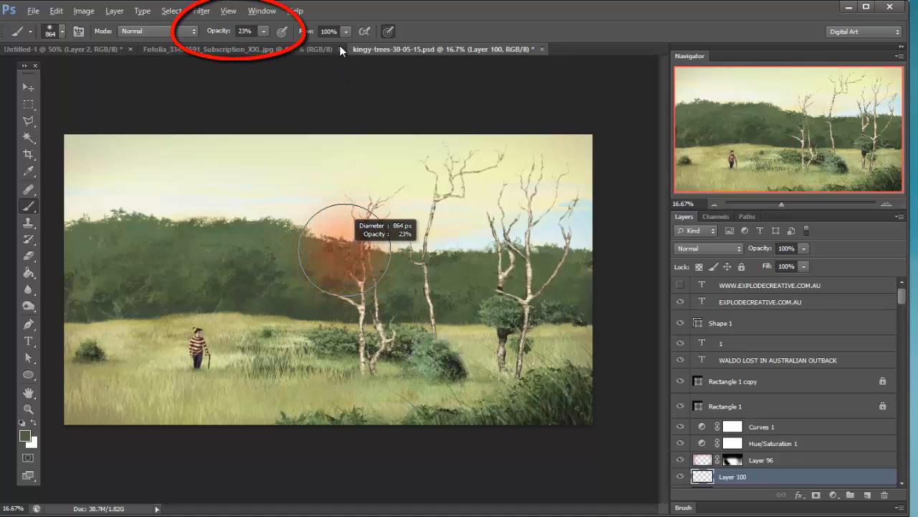
pyautogui.moveTo(340, 46); pyautogui.dragTo(347, 307)
pyautogui.moveTo(354, 231)
pyautogui.mouseDown()
pyautogui.moveTo(359, 139)
pyautogui.moveTo(352, 153)
pyautogui.moveTo(351, 144)
pyautogui.mouseUp()
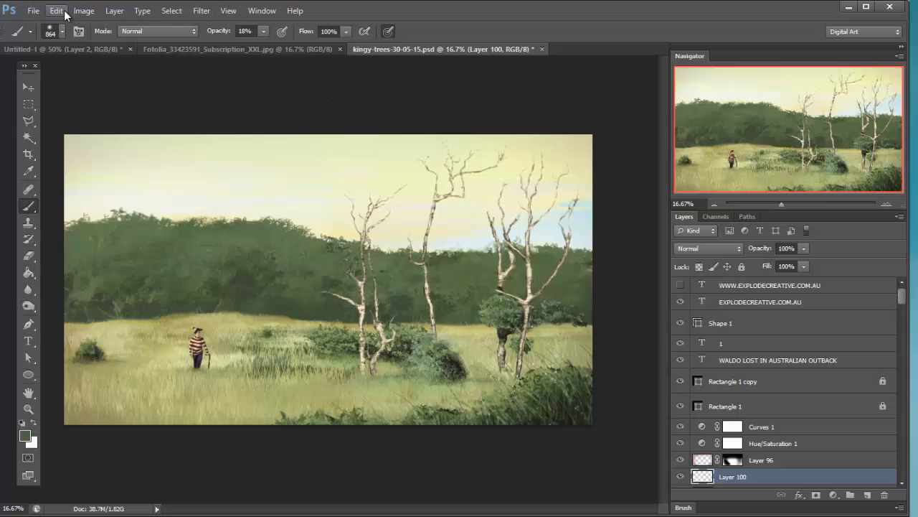
# Undo a low-opacity test stroke across the treeline and set the brush opacity to 83%
pyautogui.moveTo(259, 227)
pyautogui.mouseDown()
pyautogui.moveTo(315, 240)
pyautogui.moveTo(239, 223)
pyautogui.moveTo(395, 222)
pyautogui.moveTo(416, 191)
pyautogui.moveTo(326, 227)
pyautogui.moveTo(357, 229)
pyautogui.mouseUp()
pyautogui.hotkey('ctrl', 'z')
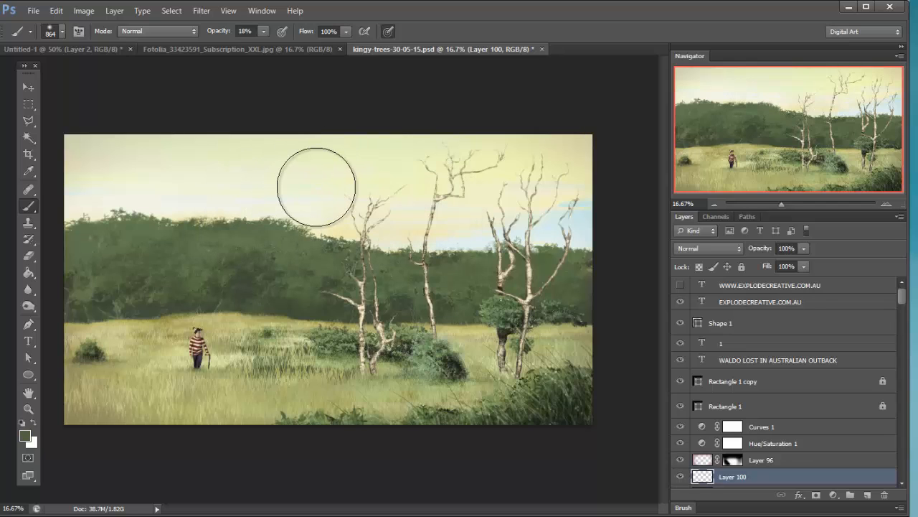
pyautogui.moveTo(264, 31); pyautogui.dragTo(310, 45)
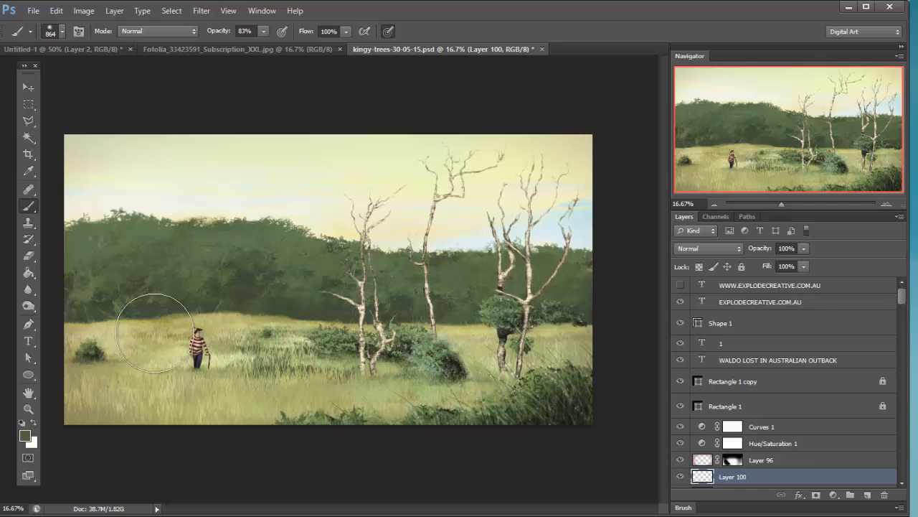
pyautogui.click(25, 435)
pyautogui.click(570, 323)
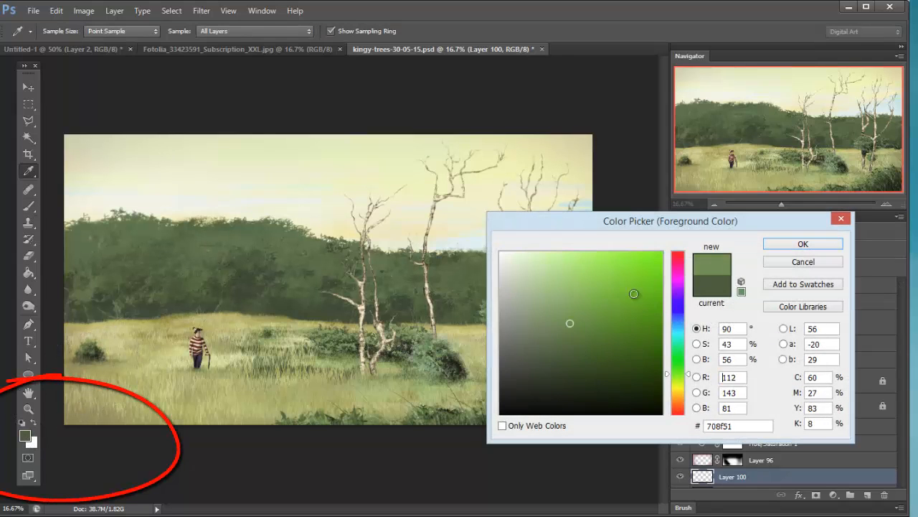
pyautogui.click(792, 264)
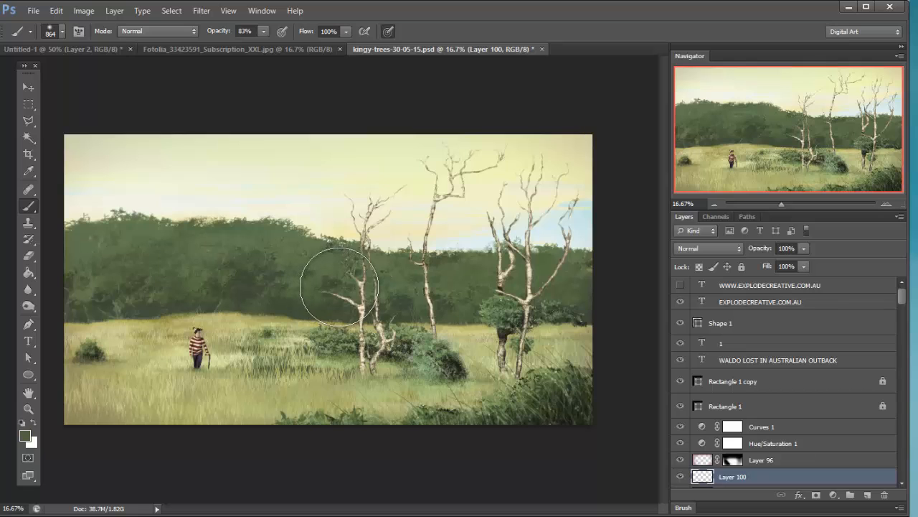
# Bring up the keyboard shortcut settings, look at the Application Menus shortcuts, and locate Foreground Color Picker among the Tools shortcuts
pyautogui.click(56, 10)
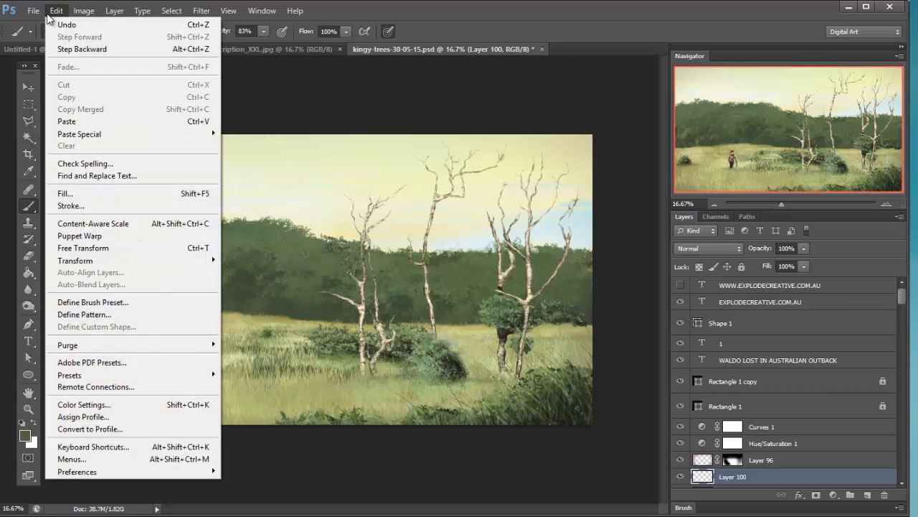
pyautogui.moveTo(33, 10)
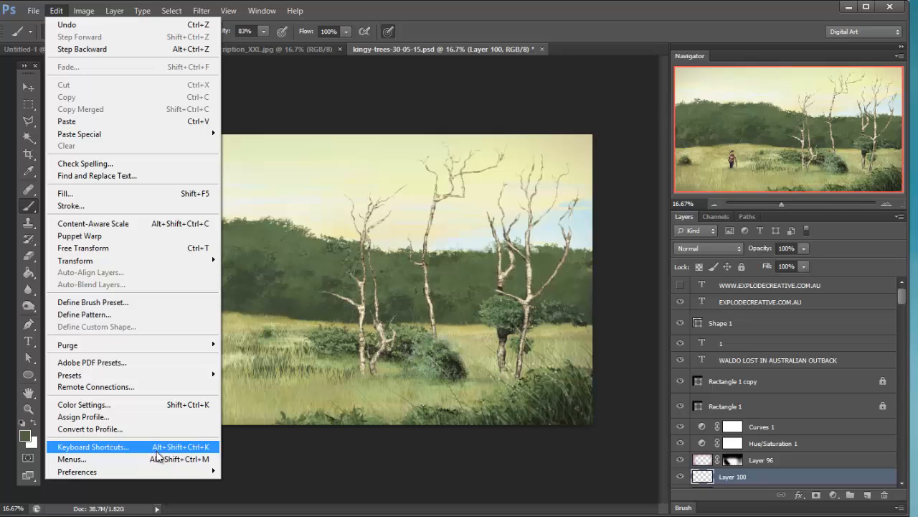
pyautogui.click(159, 450)
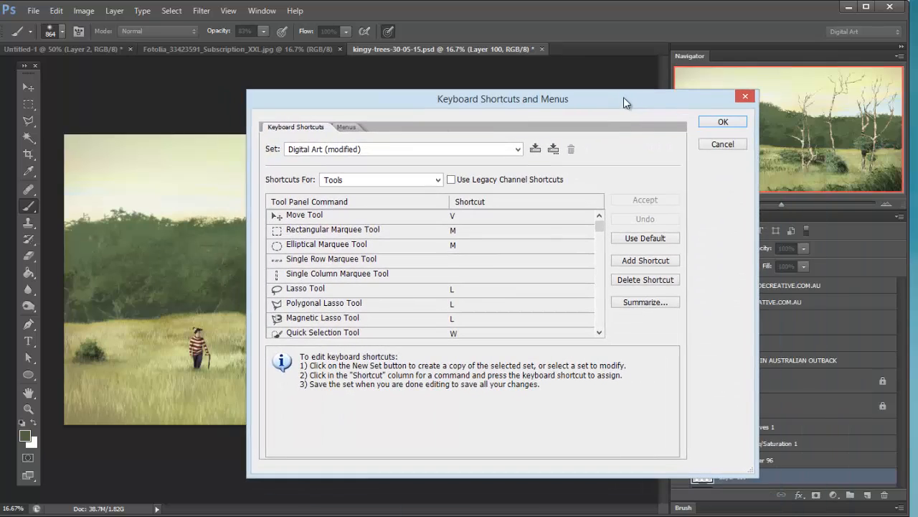
pyautogui.click(415, 182)
pyautogui.click(406, 179)
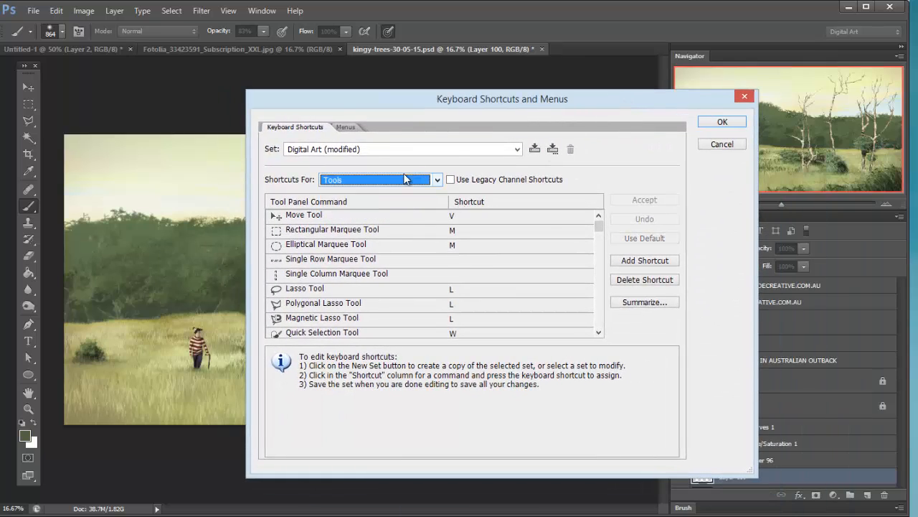
pyautogui.click(405, 180)
pyautogui.click(392, 191)
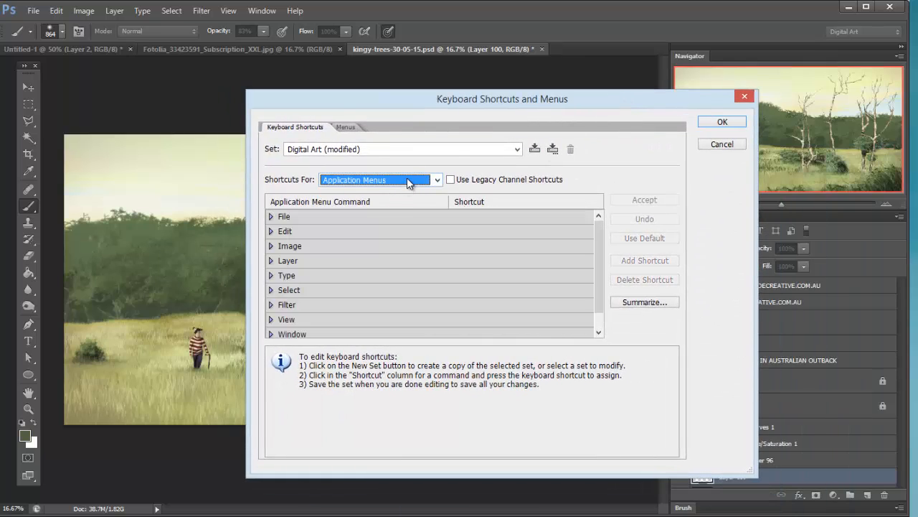
pyautogui.click(407, 180)
pyautogui.click(386, 211)
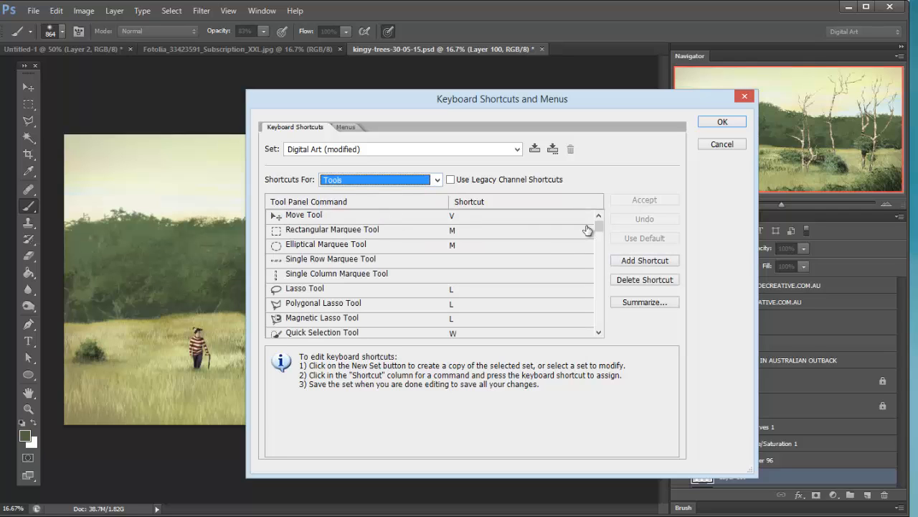
pyautogui.moveTo(600, 225); pyautogui.dragTo(622, 313)
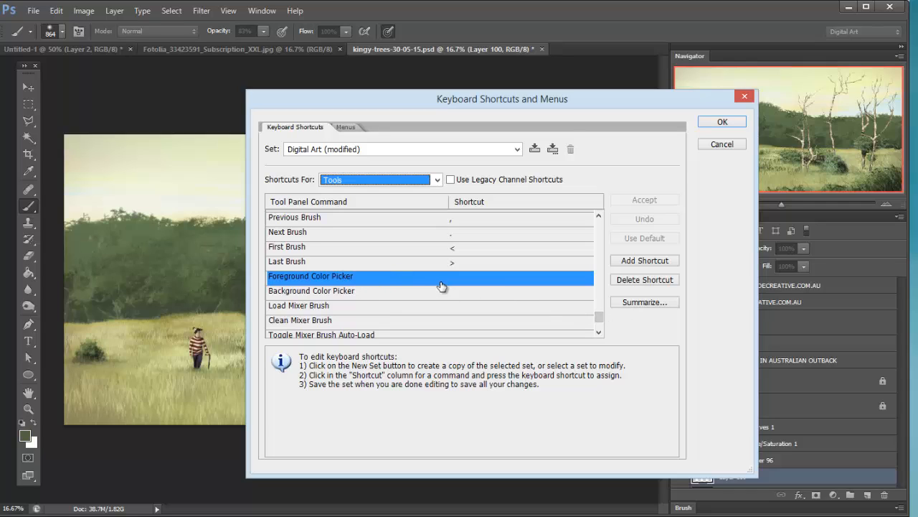
# Assign K as the shortcut for Foreground Color Picker and save the shortcut settings
pyautogui.click(464, 281)
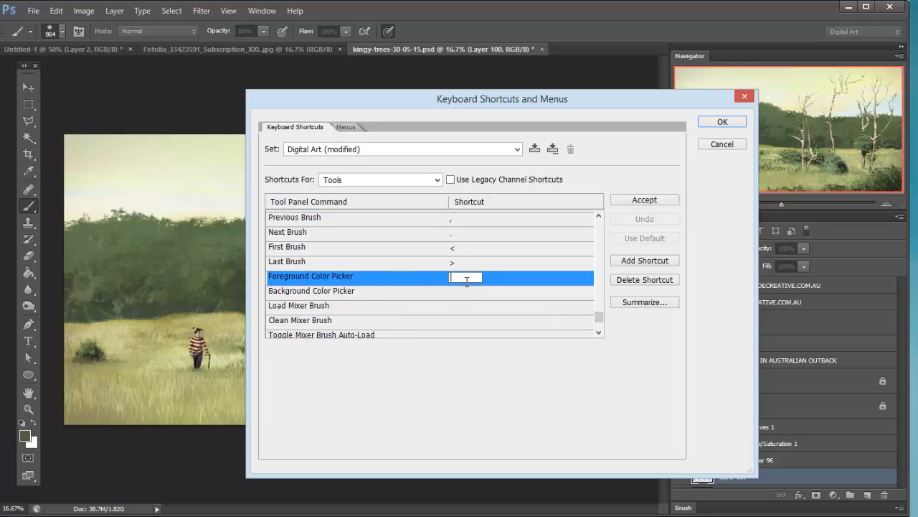
pyautogui.click(469, 292)
pyautogui.click(463, 280)
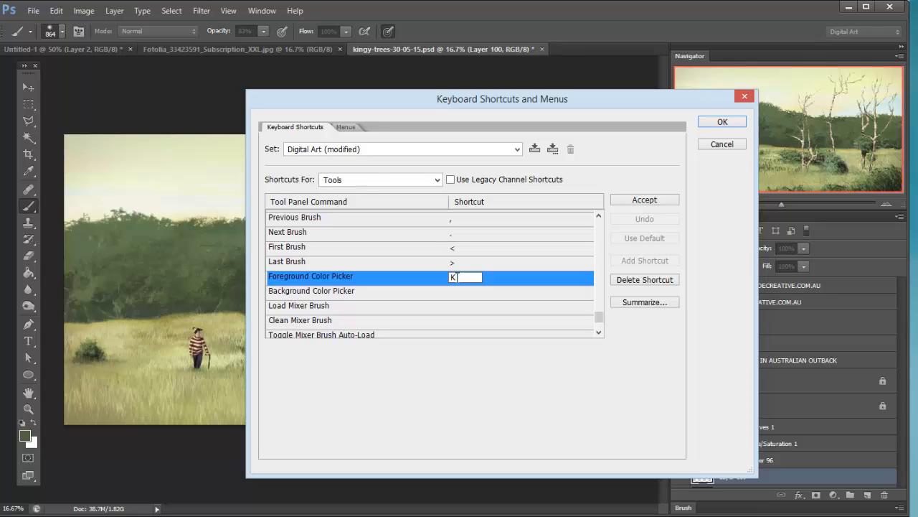
pyautogui.click(716, 123)
pyautogui.click(735, 126)
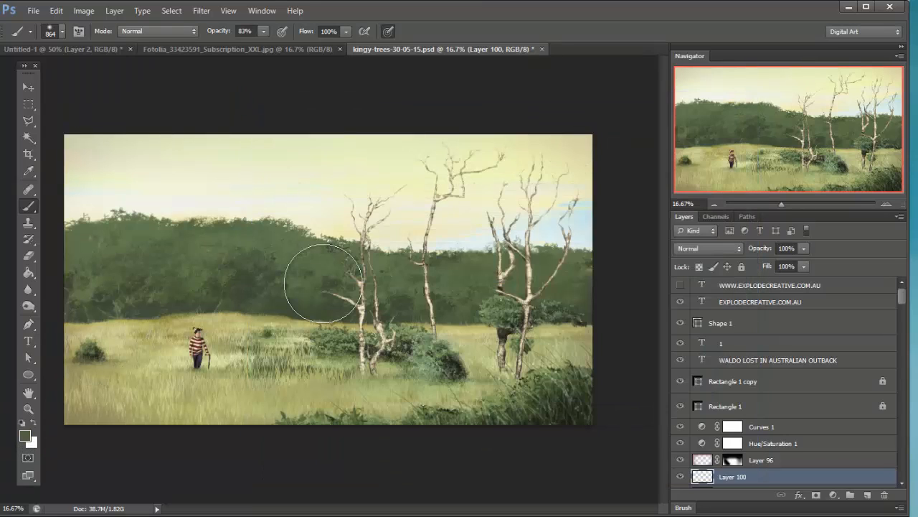
# Paint a large soft dark green mass over the treeline and sky on the new layer, and hide that layer
pyautogui.moveTo(377, 201)
pyautogui.mouseDown()
pyautogui.moveTo(239, 252)
pyautogui.moveTo(216, 290)
pyautogui.moveTo(327, 281)
pyautogui.moveTo(315, 276)
pyautogui.mouseUp()
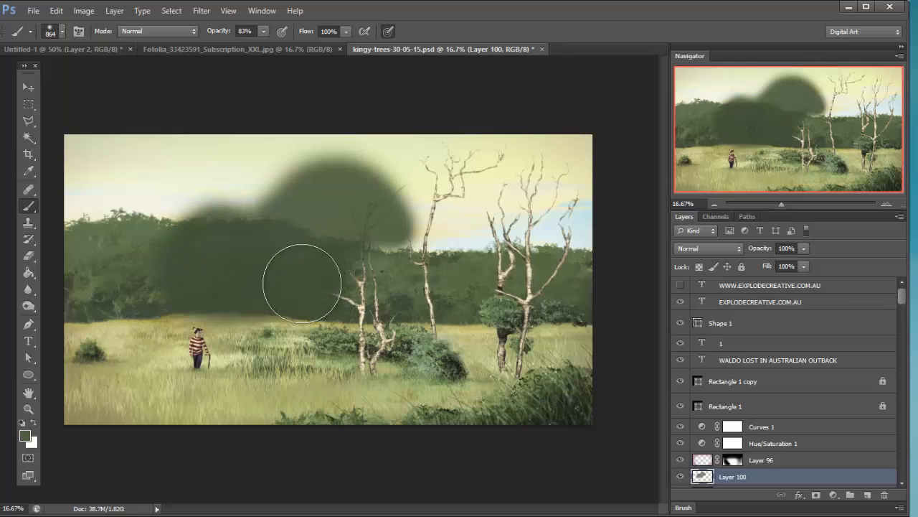
pyautogui.press('n')
pyautogui.moveTo(571, 325)
pyautogui.mouseDown()
pyautogui.moveTo(577, 316)
pyautogui.moveTo(570, 293)
pyautogui.moveTo(582, 297)
pyautogui.moveTo(526, 274)
pyautogui.moveTo(515, 283)
pyautogui.moveTo(564, 268)
pyautogui.mouseUp()
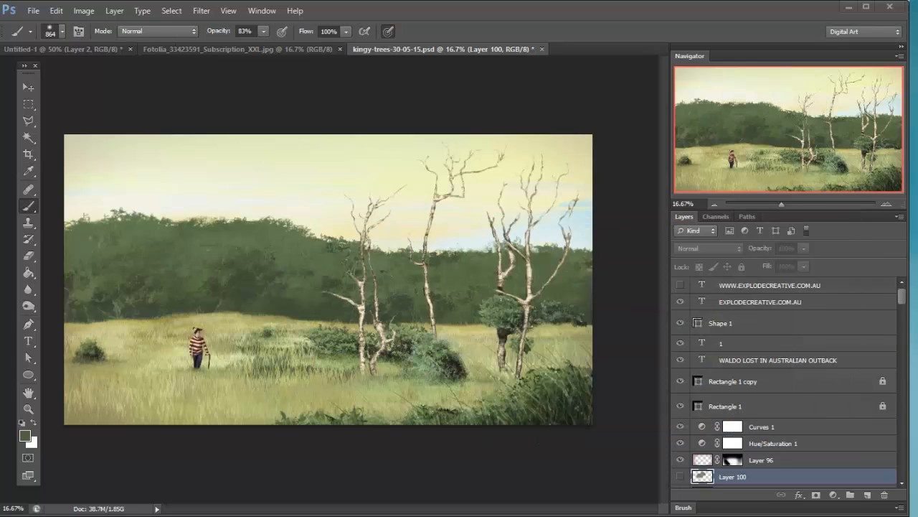